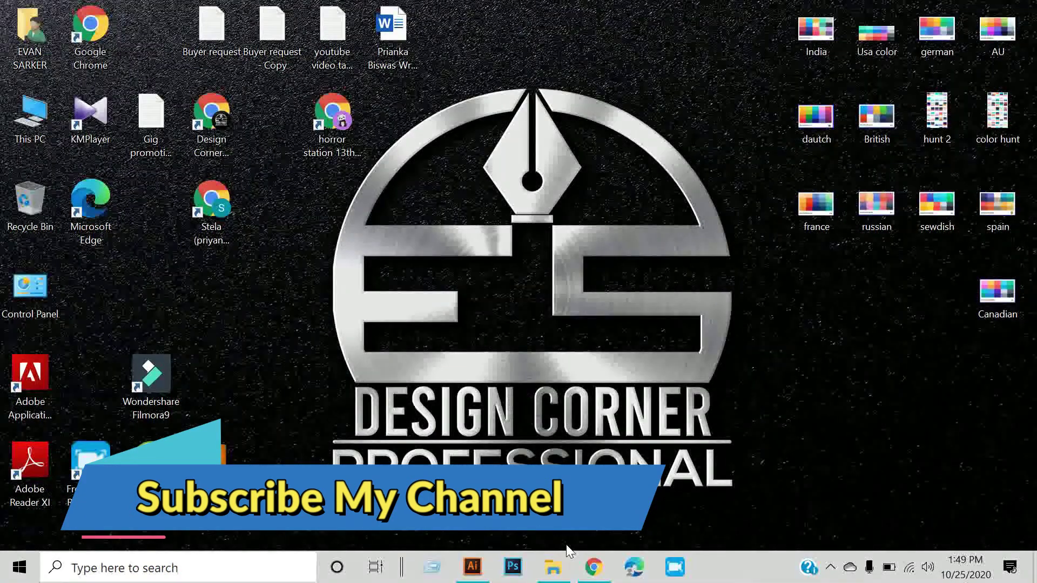
- Bring the Chrome window showing Freepik to the front from the taskbar
{"action": "left_click", "coordinate": [592, 565]}
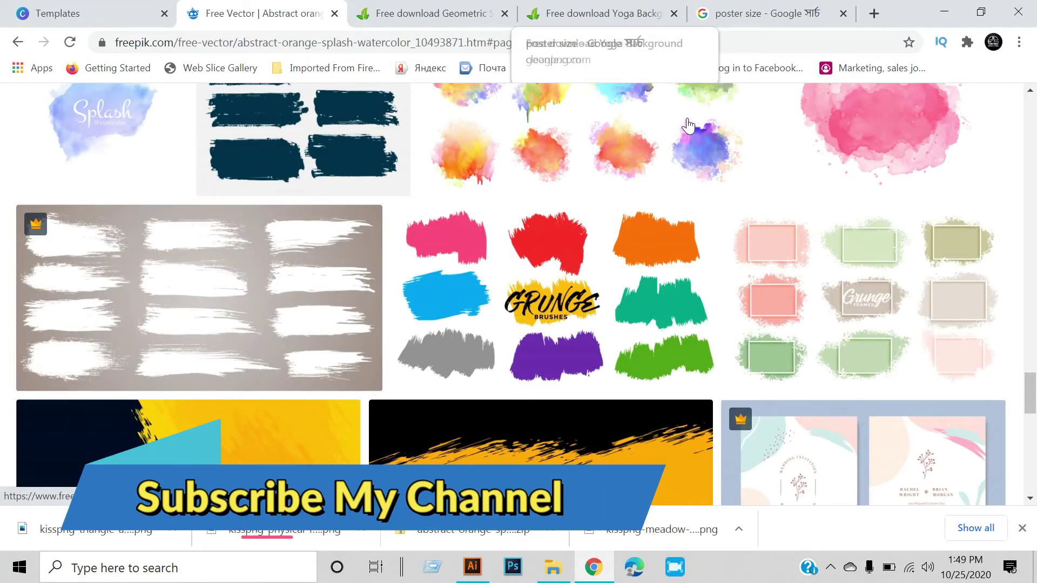
- Leave the Freepik results for the 'poster size - Google' tab
{"action": "scroll", "coordinate": [687, 125], "scroll_direction": "up", "scroll_amount": 3}
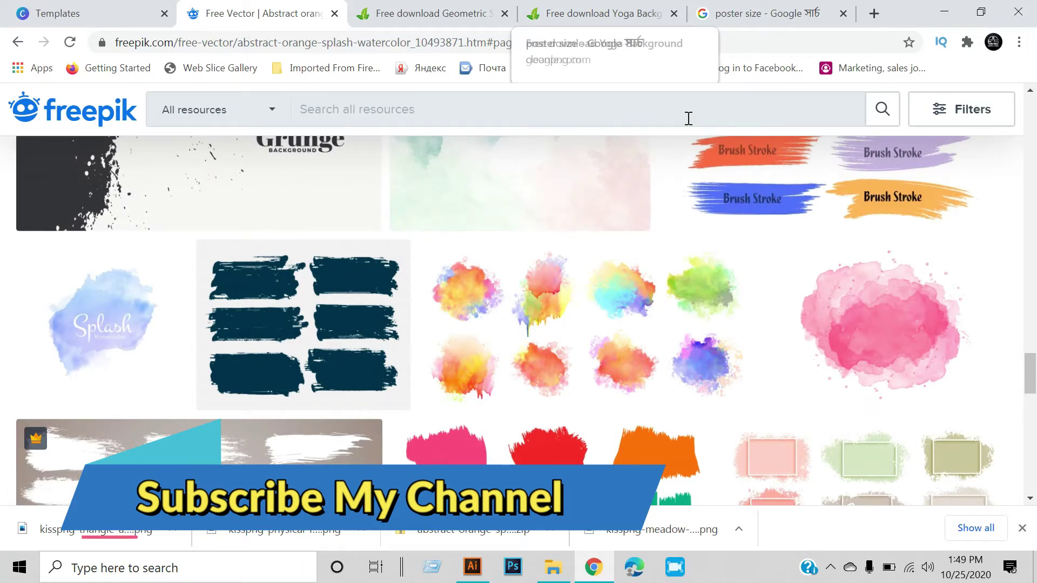
{"action": "left_click", "coordinate": [778, 15]}
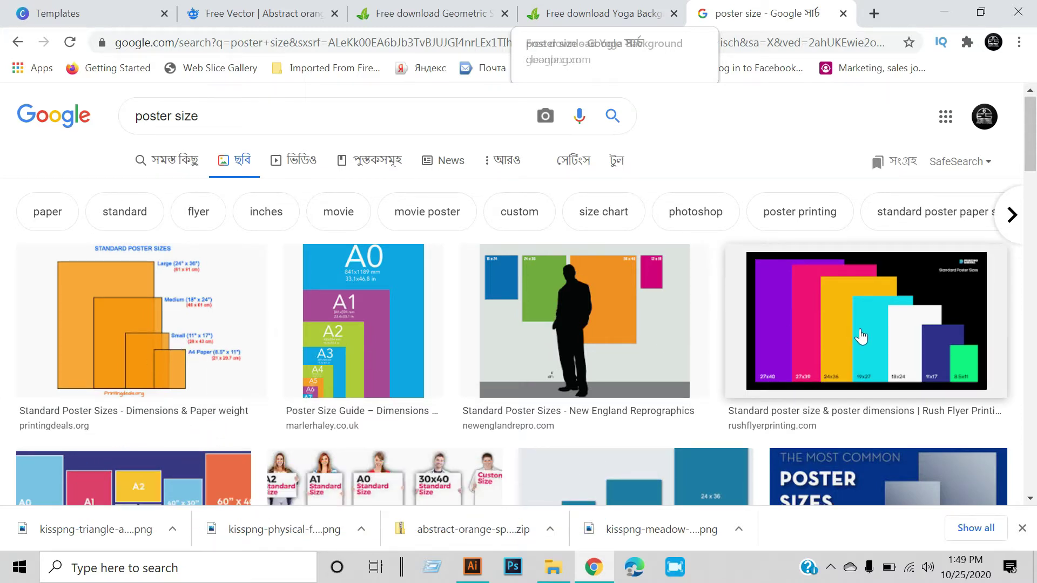
- Browse the poster size images and open the Rush Flyer standard poster-size chart
{"action": "scroll", "coordinate": [861, 336], "scroll_direction": "down", "scroll_amount": 3}
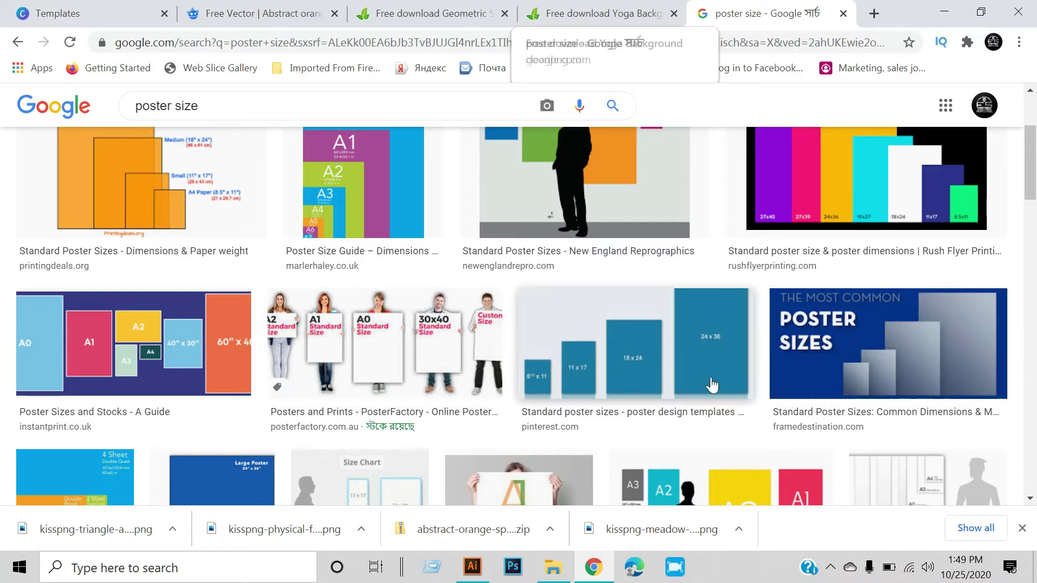
{"action": "scroll", "coordinate": [189, 383], "scroll_direction": "down", "scroll_amount": 3}
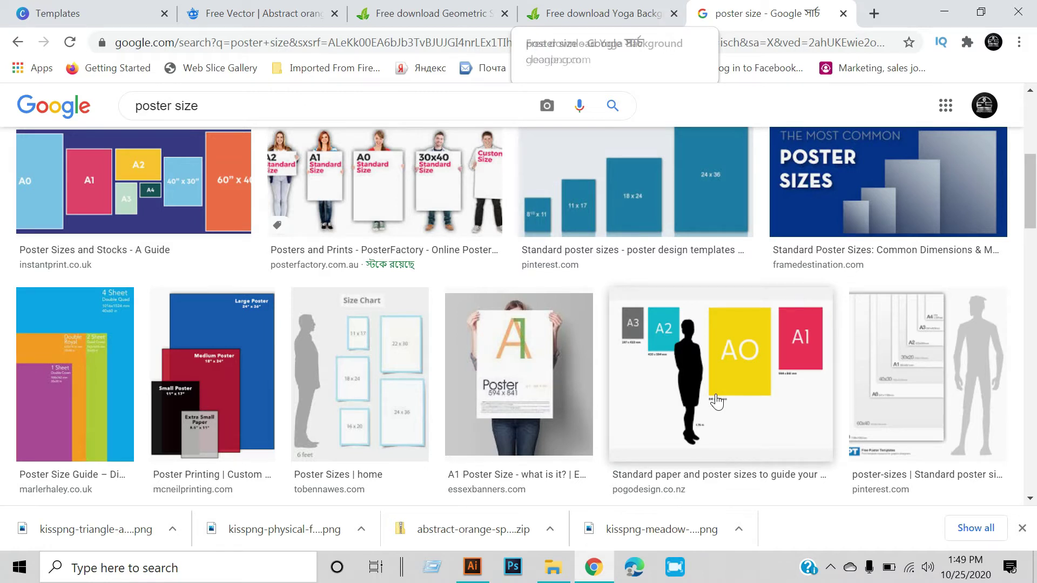
{"action": "scroll", "coordinate": [604, 376], "scroll_direction": "up", "scroll_amount": 3}
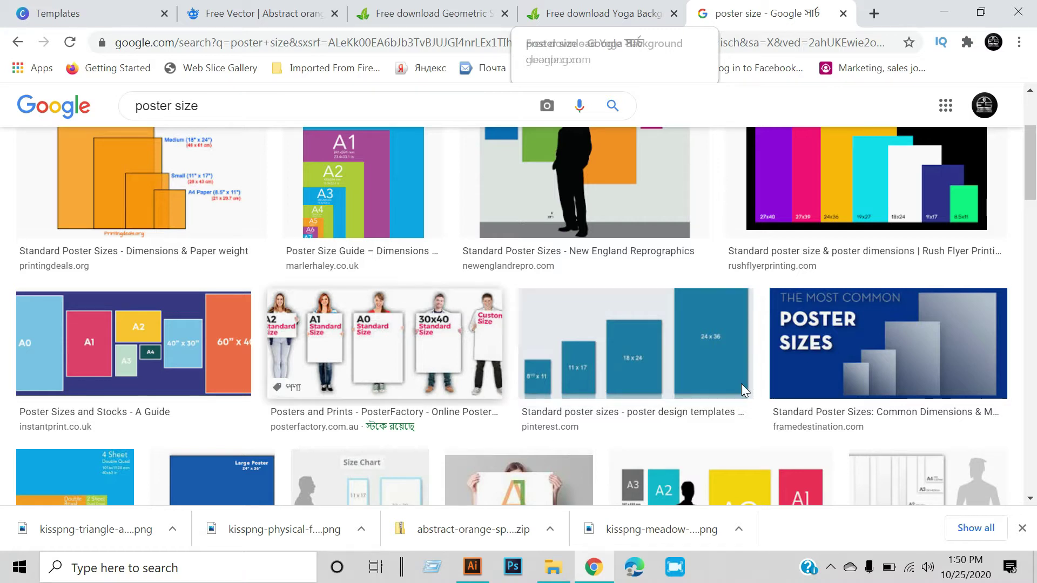
{"action": "scroll", "coordinate": [768, 377], "scroll_direction": "down", "scroll_amount": 3}
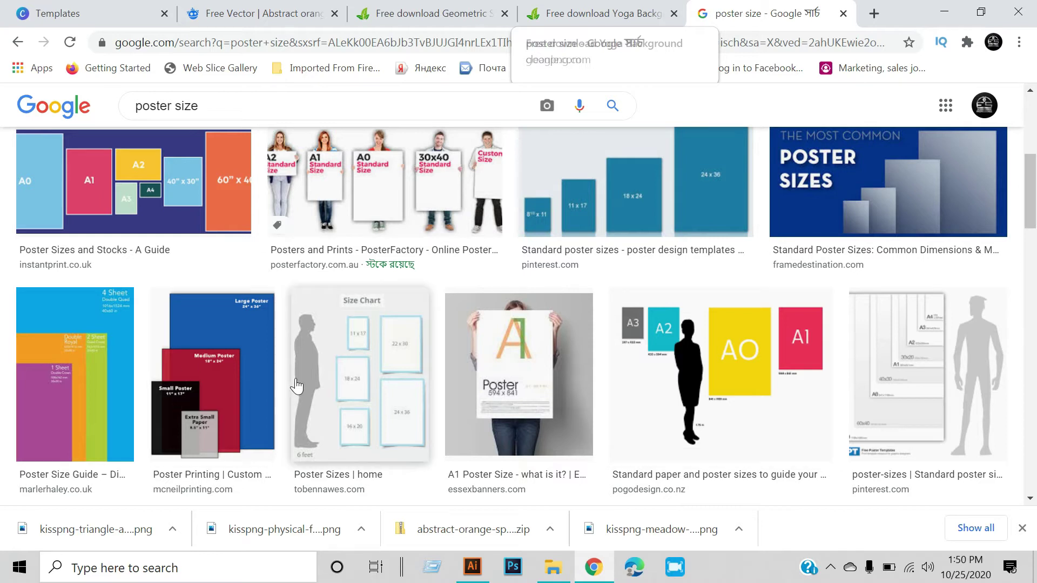
{"action": "scroll", "coordinate": [308, 376], "scroll_direction": "up", "scroll_amount": 3}
{"action": "scroll", "coordinate": [278, 232], "scroll_direction": "up", "scroll_amount": 3}
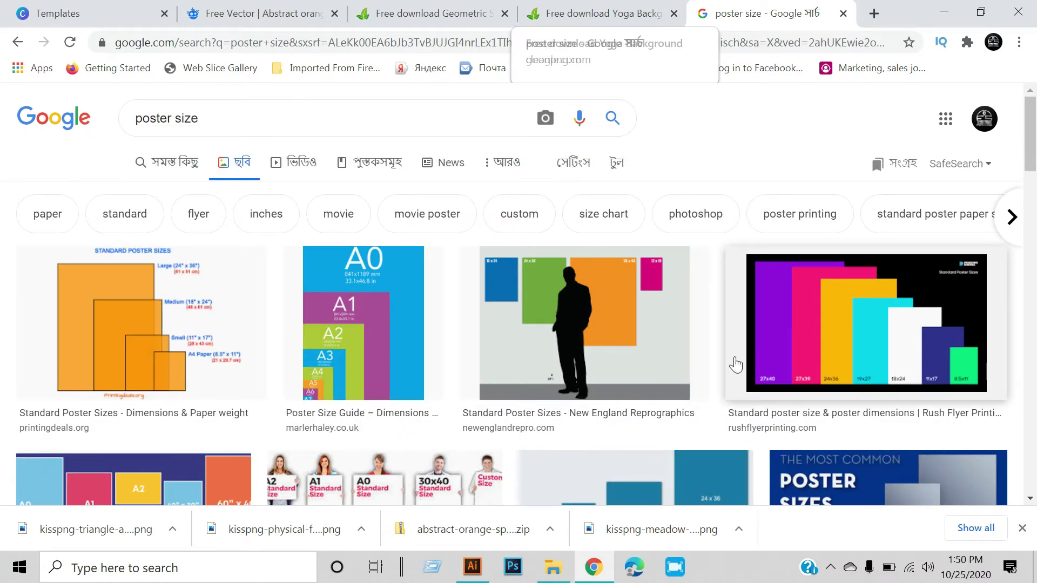
{"action": "scroll", "coordinate": [733, 363], "scroll_direction": "down", "scroll_amount": 4}
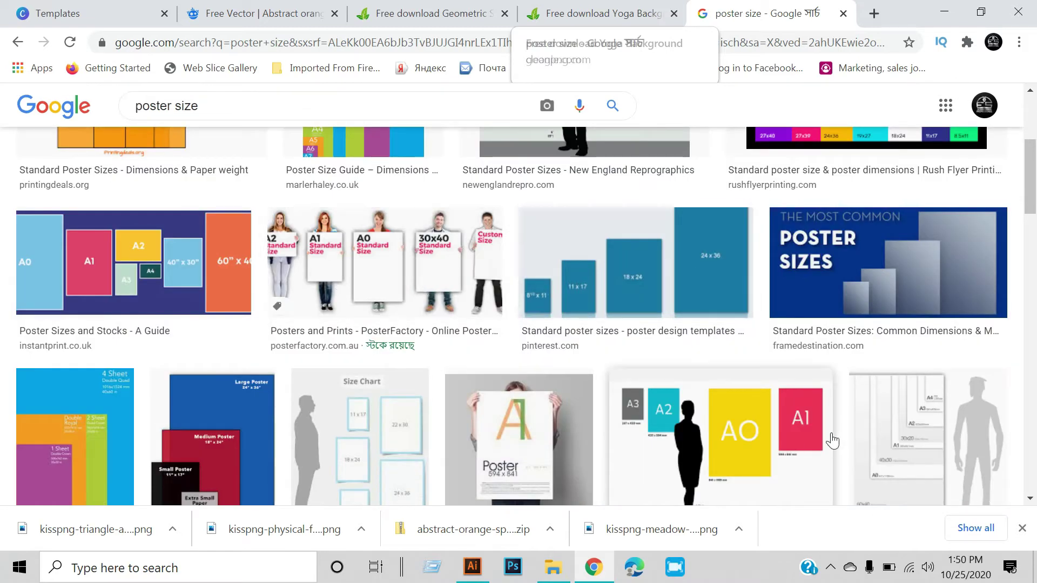
{"action": "scroll", "coordinate": [459, 443], "scroll_direction": "up", "scroll_amount": 3}
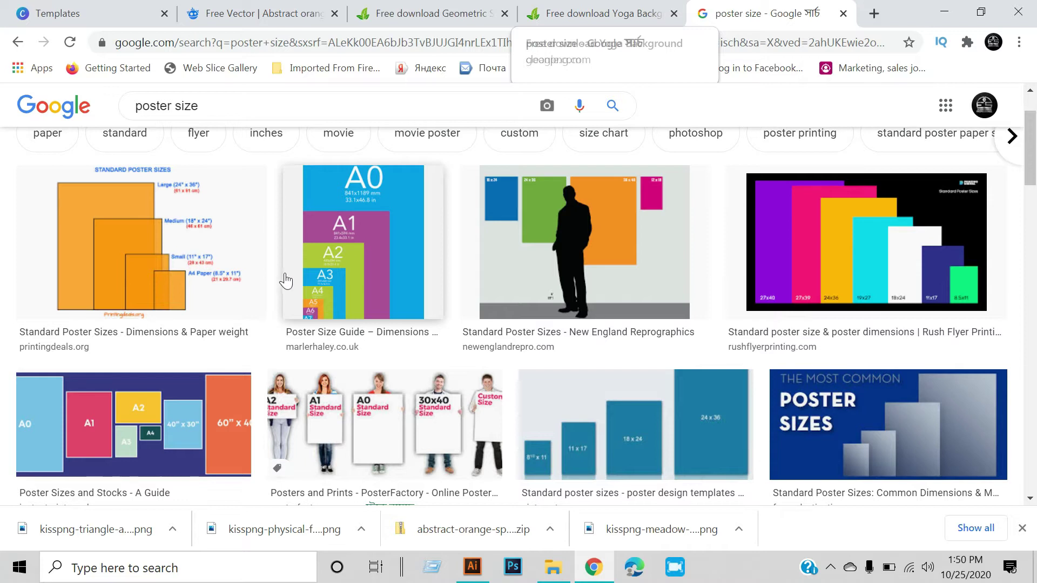
{"action": "left_click", "coordinate": [895, 251]}
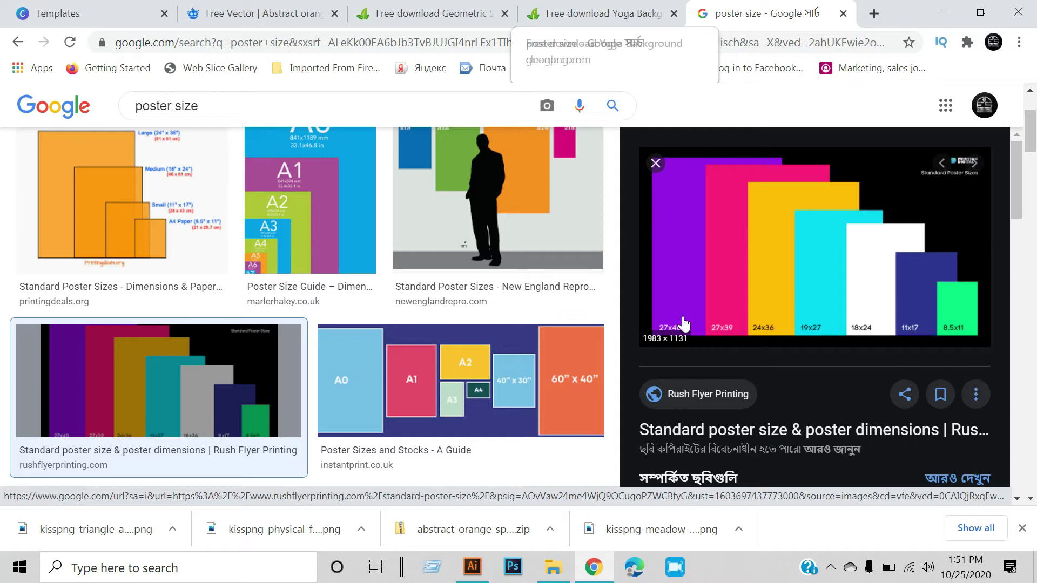
- Review the chart's sizes from 27x40 down to 8.5x11, then return to Illustrator
{"action": "key", "text": "alt+Tab"}
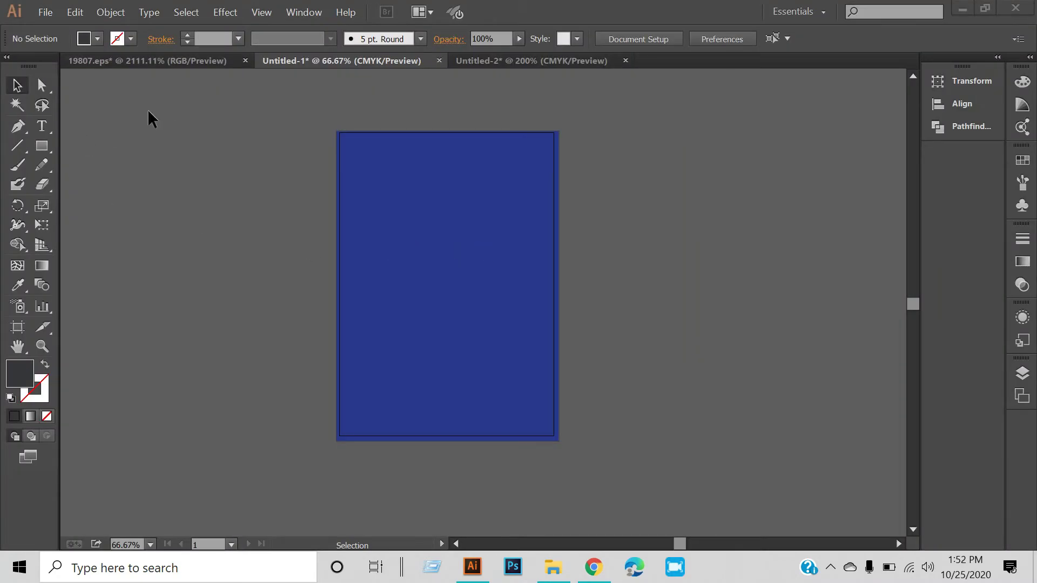
- Start a new document named 'Poster design'
{"action": "left_click", "coordinate": [46, 12]}
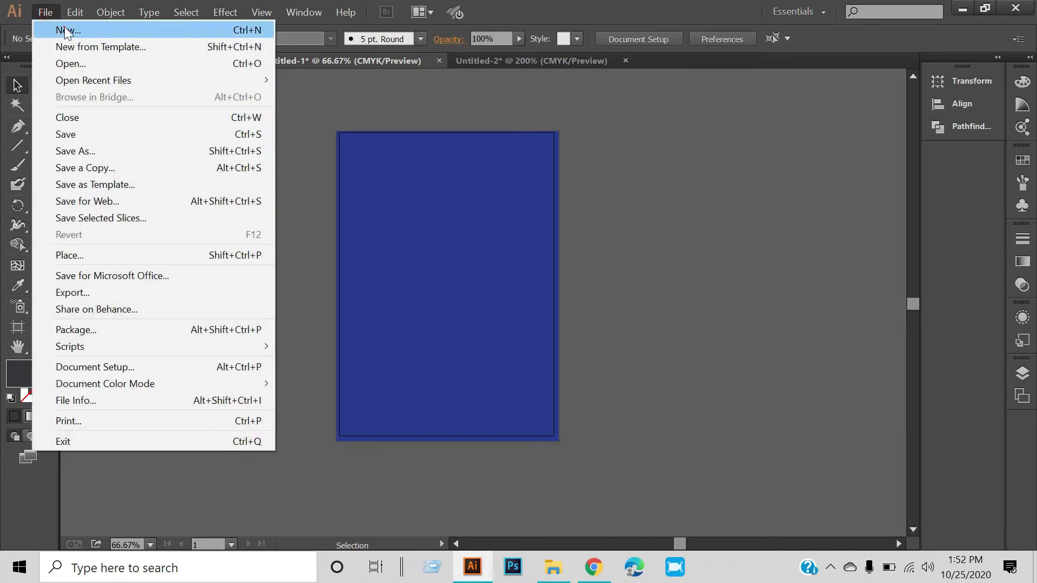
{"action": "left_click", "coordinate": [64, 29]}
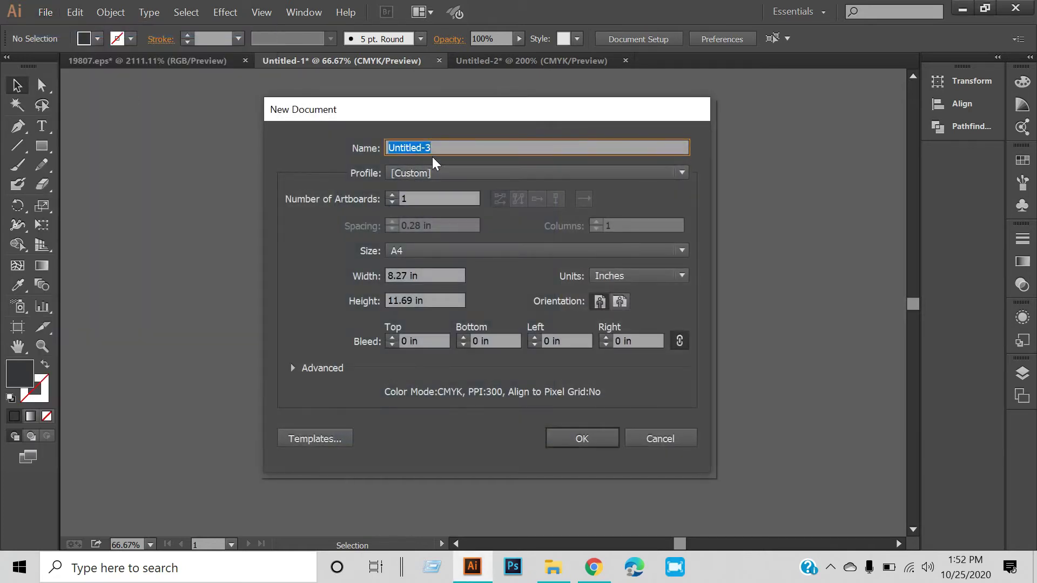
{"action": "double_click", "coordinate": [463, 146]}
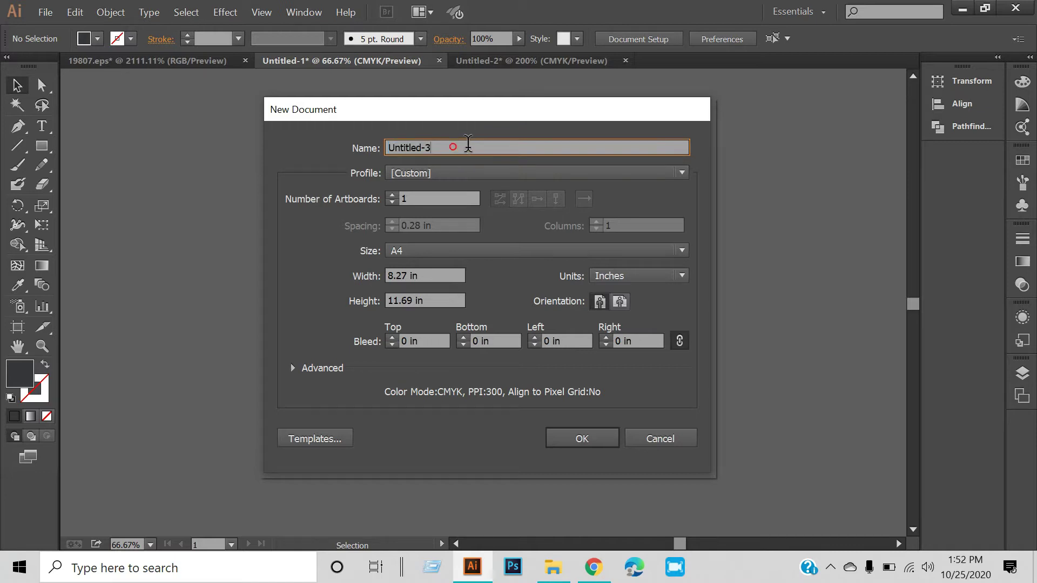
{"action": "type", "text": "Poster design"}
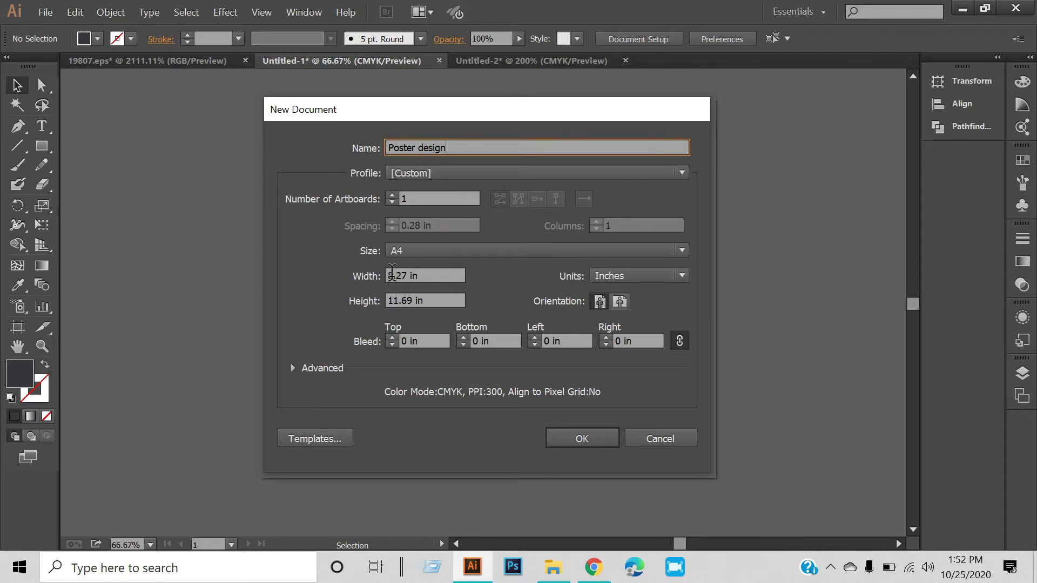
- Set the page to 8.5 × 11 in with inches as units and create it
{"action": "left_click", "coordinate": [456, 251]}
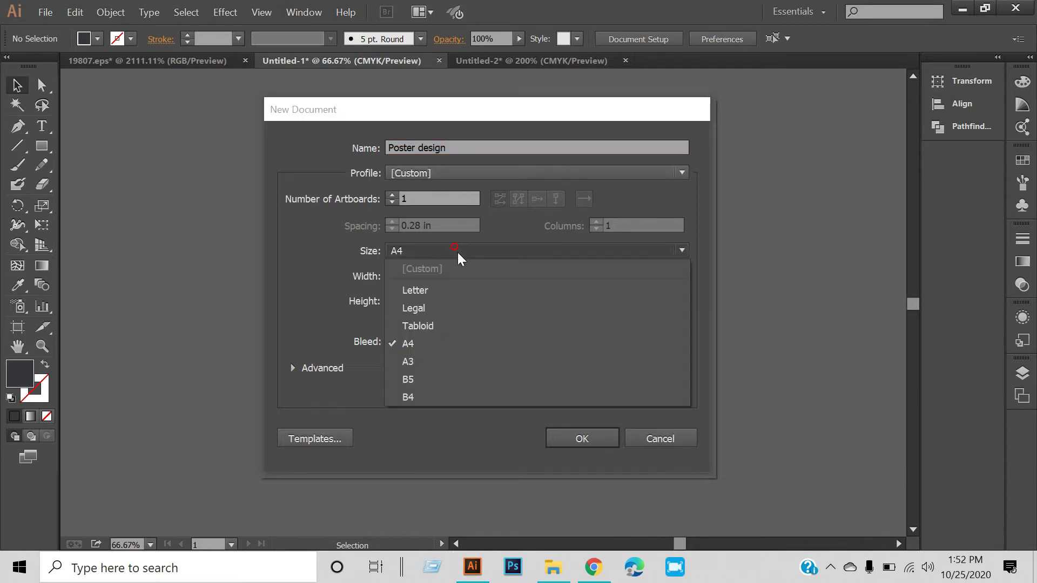
{"action": "left_click", "coordinate": [446, 346]}
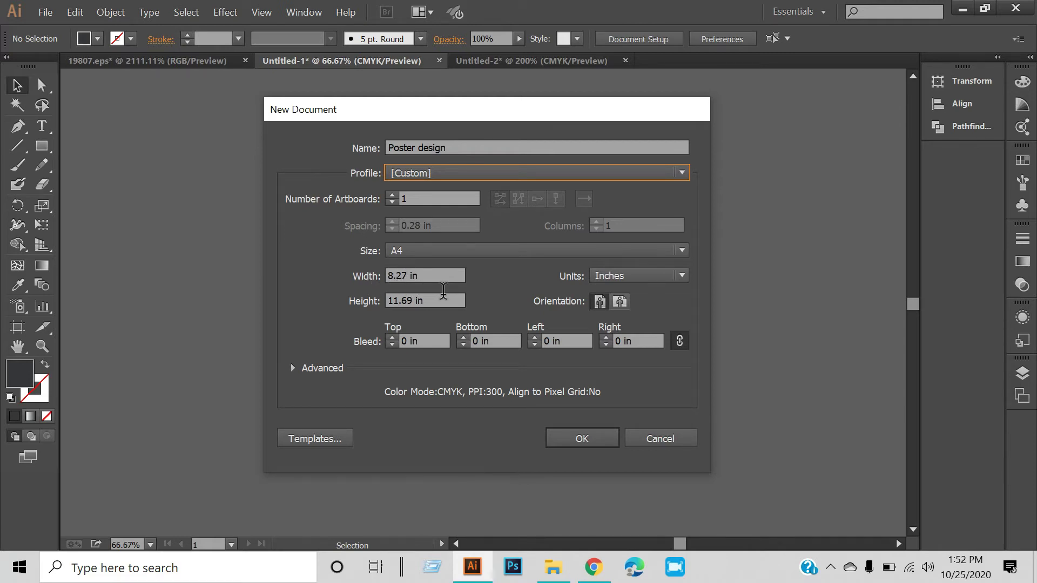
{"action": "left_click_drag", "start_coordinate": [405, 273], "coordinate": [383, 270]}
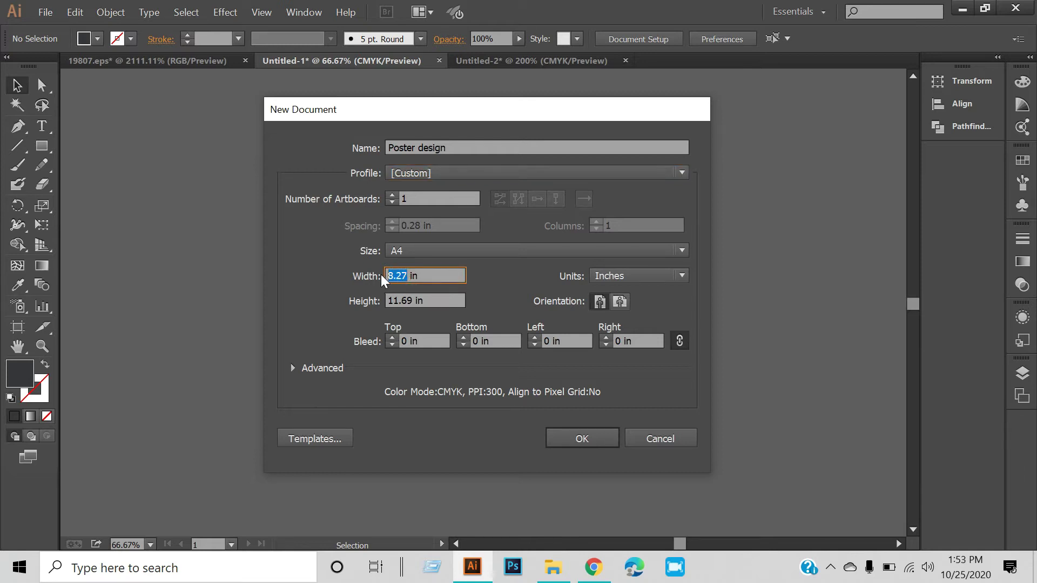
{"action": "type", "text": "8"}
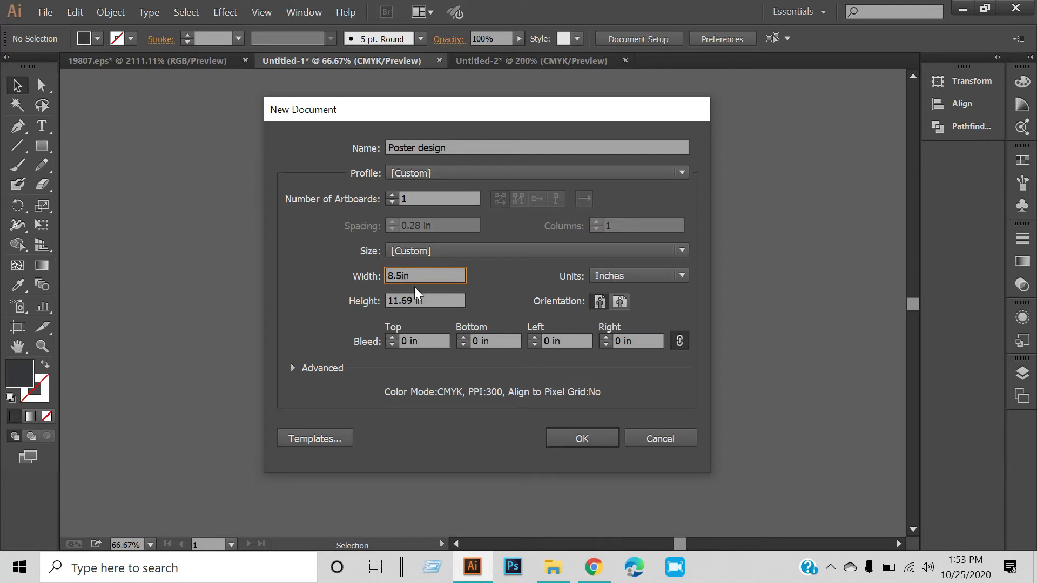
{"action": "left_click_drag", "start_coordinate": [413, 300], "coordinate": [389, 298]}
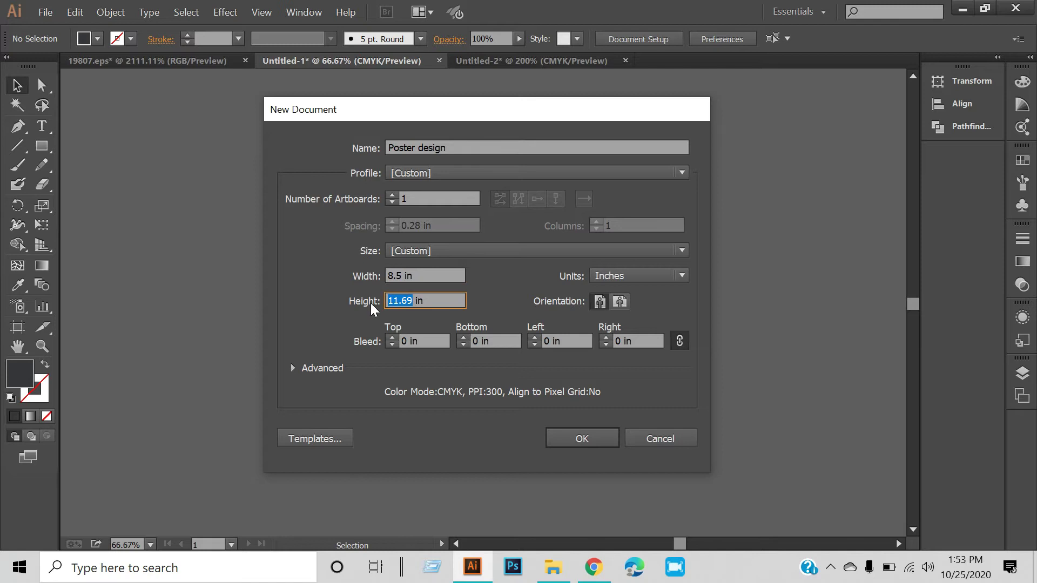
{"action": "type", "text": "11"}
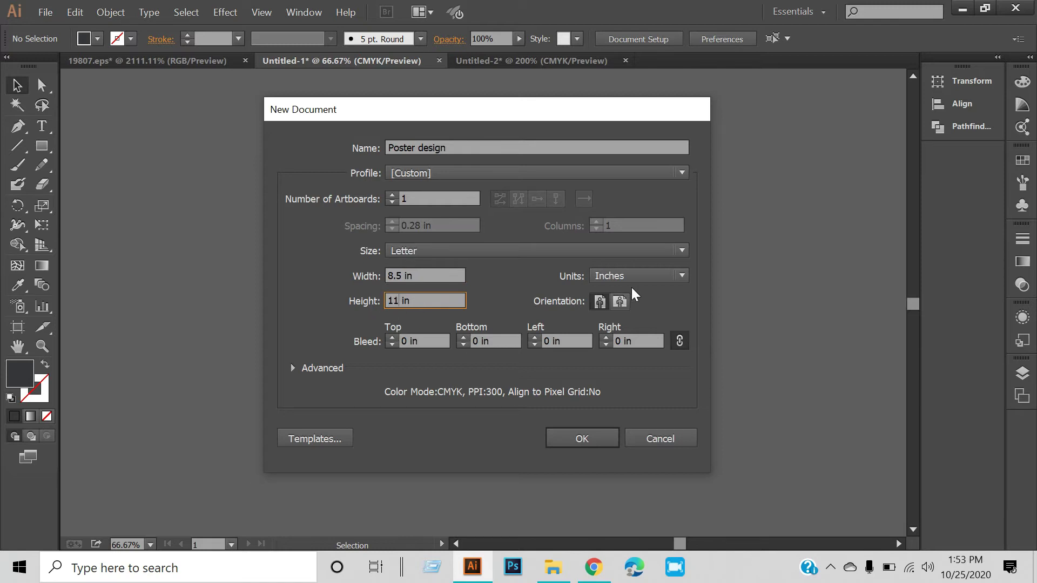
{"action": "left_click", "coordinate": [640, 276]}
{"action": "left_click", "coordinate": [659, 280]}
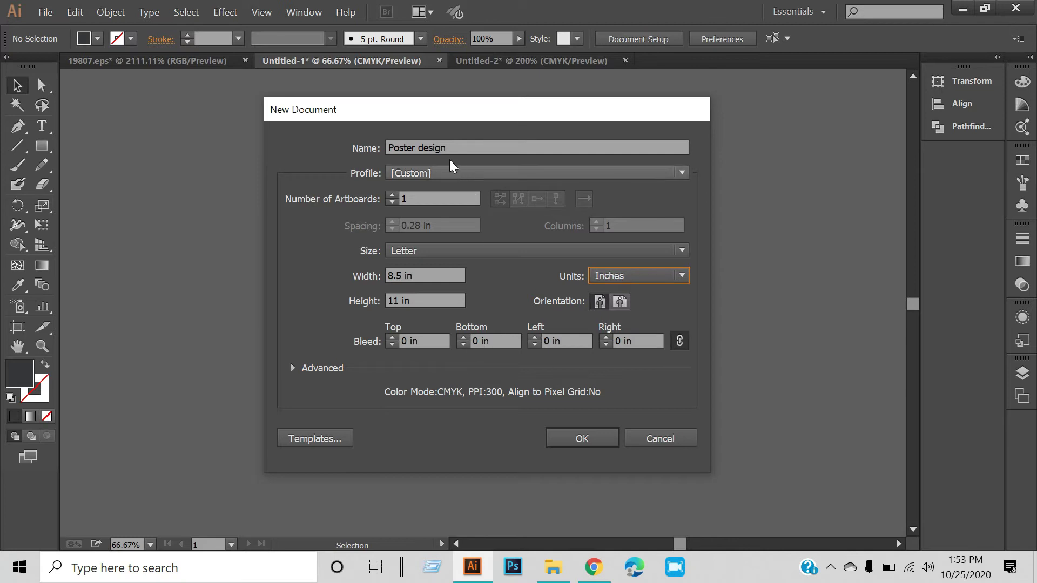
{"action": "left_click", "coordinate": [576, 439]}
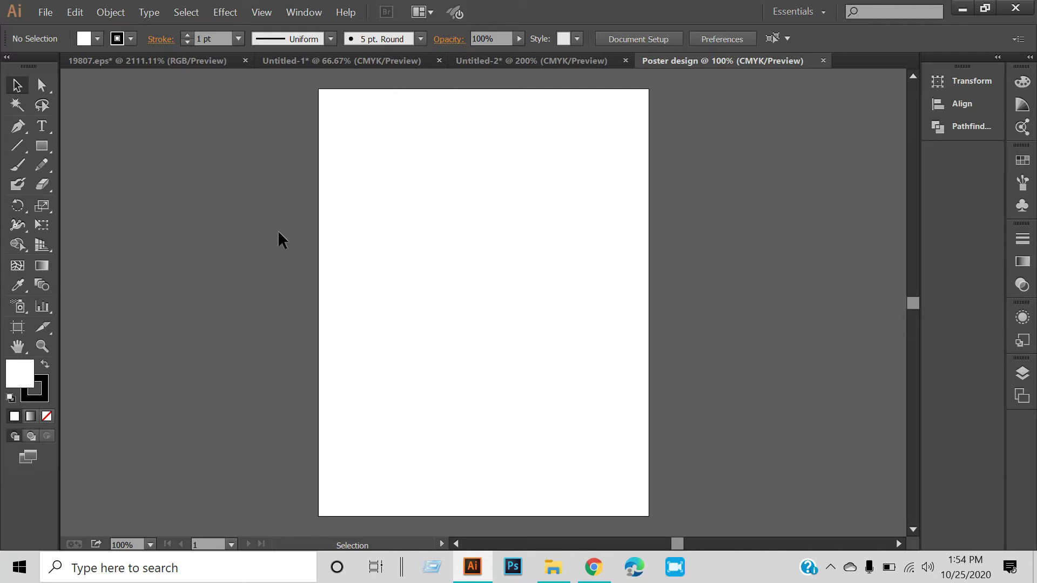
- Draw an artboard-sized rectangle filled with dark blue
{"action": "left_click", "coordinate": [42, 146]}
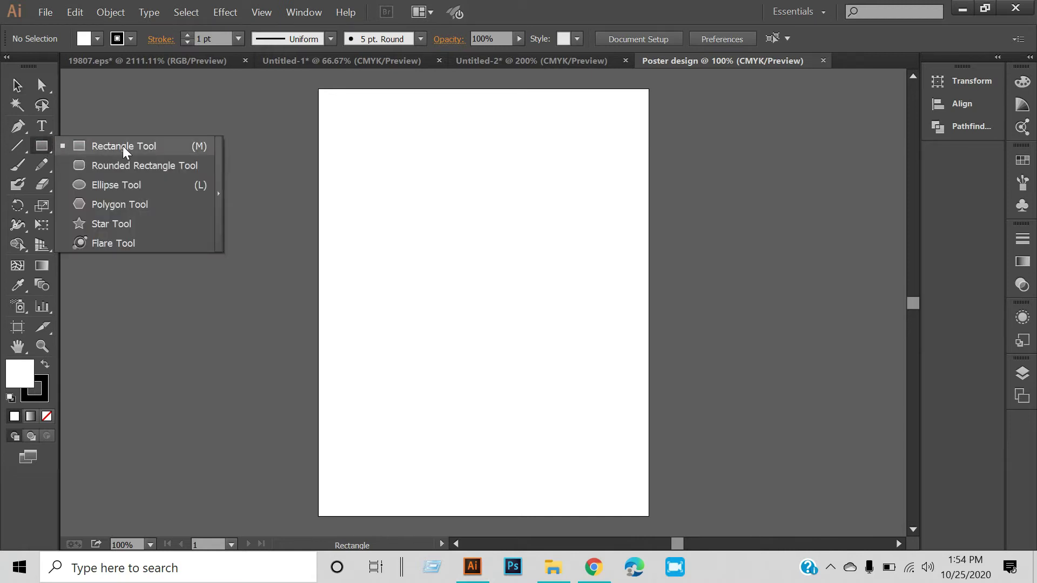
{"action": "left_click", "coordinate": [142, 149]}
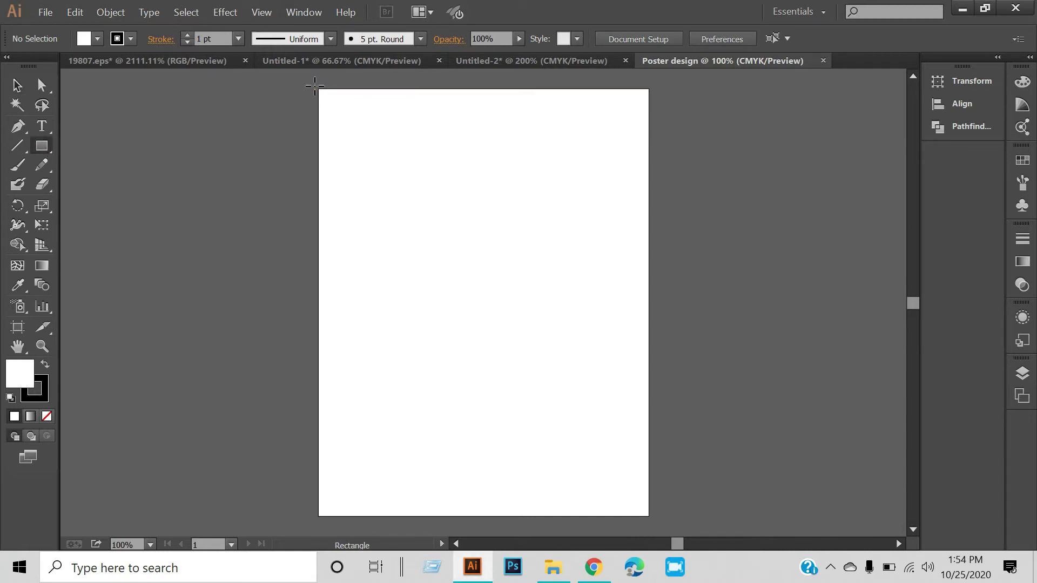
{"action": "left_click_drag", "start_coordinate": [321, 95], "coordinate": [648, 515]}
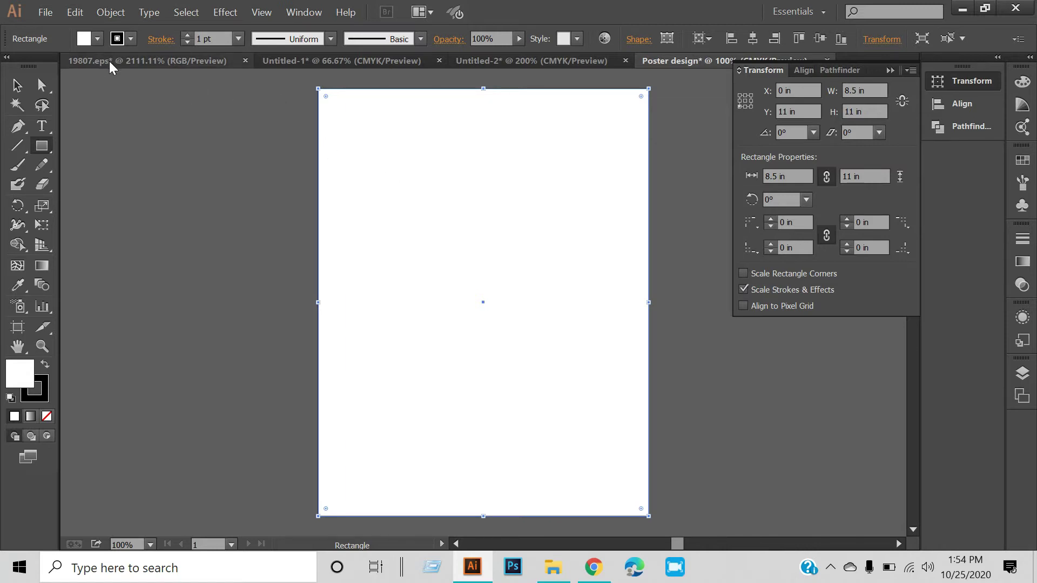
{"action": "left_click", "coordinate": [98, 39]}
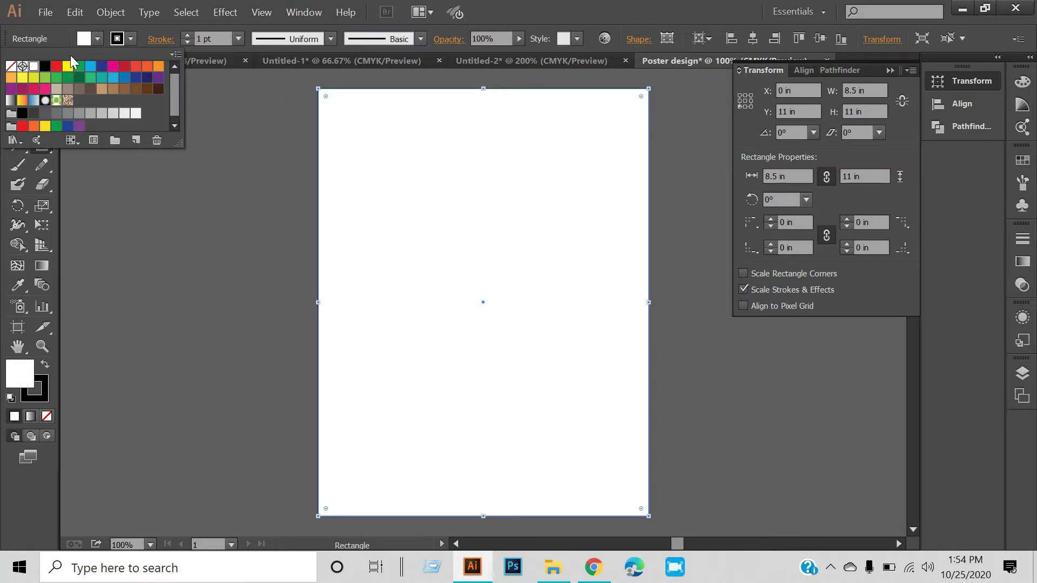
{"action": "left_click", "coordinate": [124, 78]}
{"action": "left_click", "coordinate": [135, 78]}
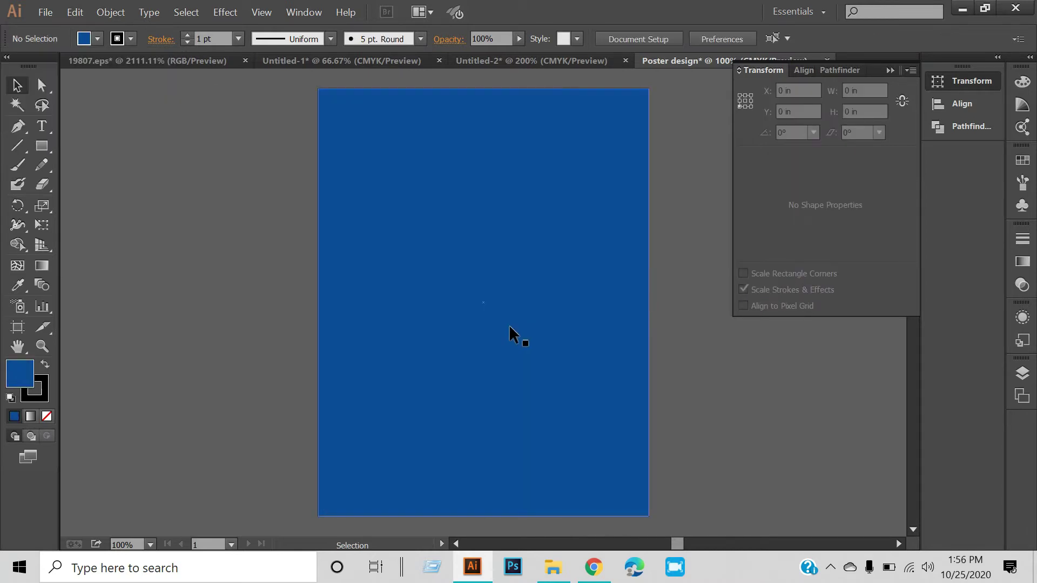
{"action": "left_click", "coordinate": [552, 567]}
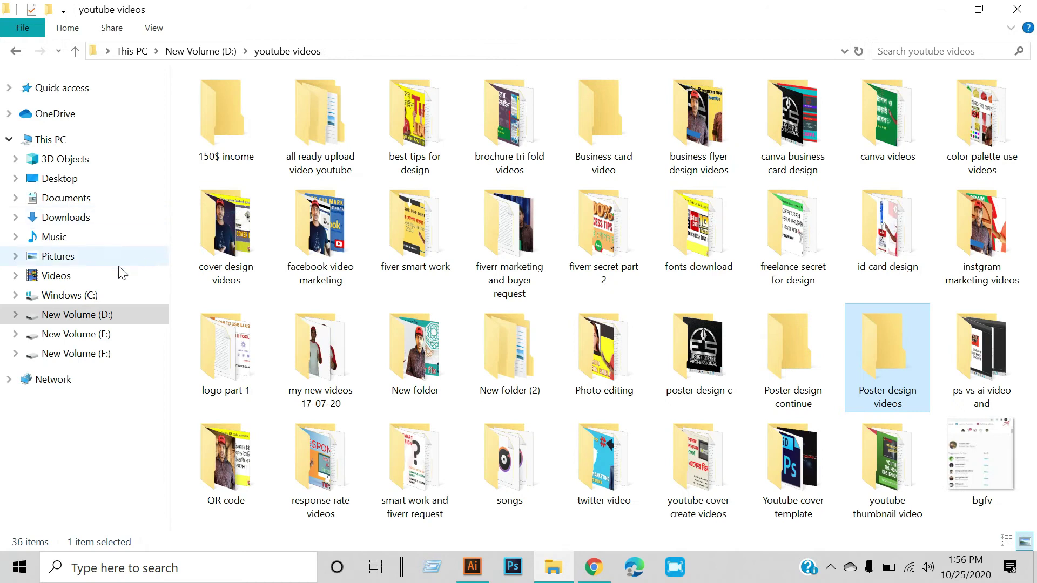
- Drag the orange splash PNG from Downloads onto the poster
{"action": "left_click", "coordinate": [66, 212]}
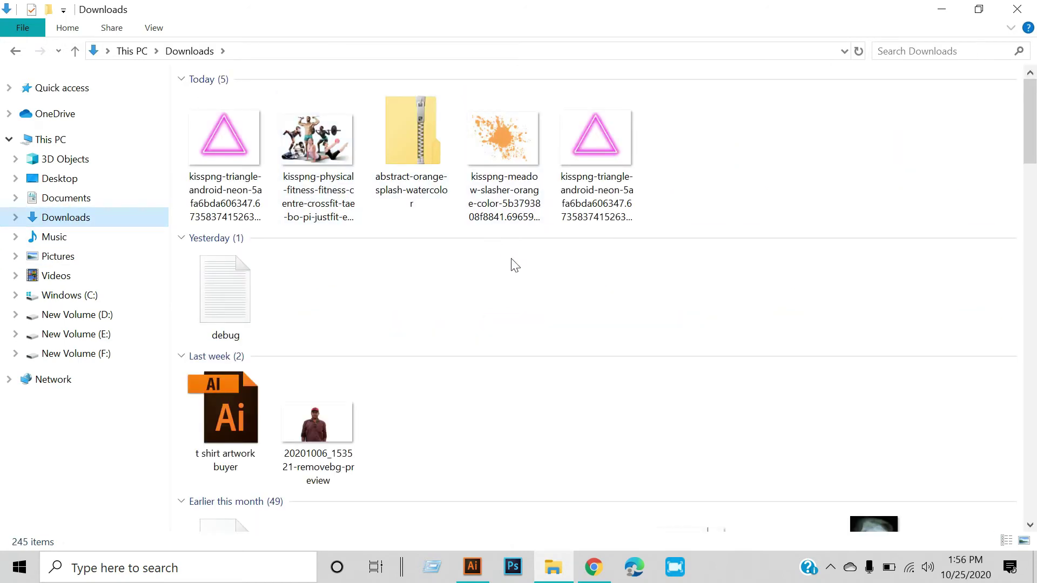
{"action": "mouse_move", "coordinate": [494, 138]}
{"action": "left_mouse_down"}
{"action": "mouse_move", "coordinate": [629, 529]}
{"action": "mouse_move", "coordinate": [597, 572]}
{"action": "mouse_move", "coordinate": [483, 322]}
{"action": "left_mouse_up"}
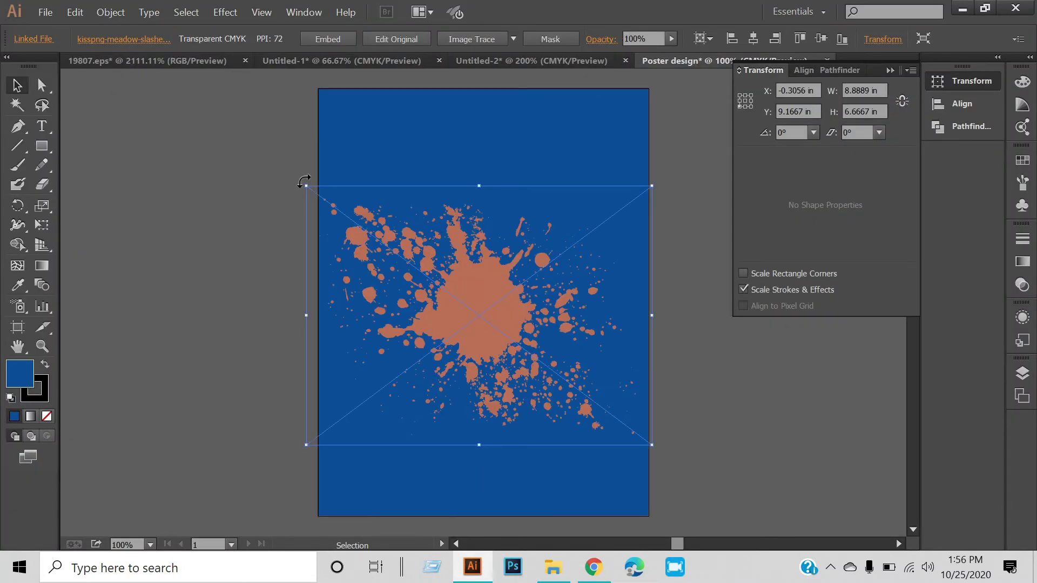
- Shrink the orange splash and lock the blue background rectangle
{"action": "left_click_drag", "start_coordinate": [306, 185], "coordinate": [397, 320]}
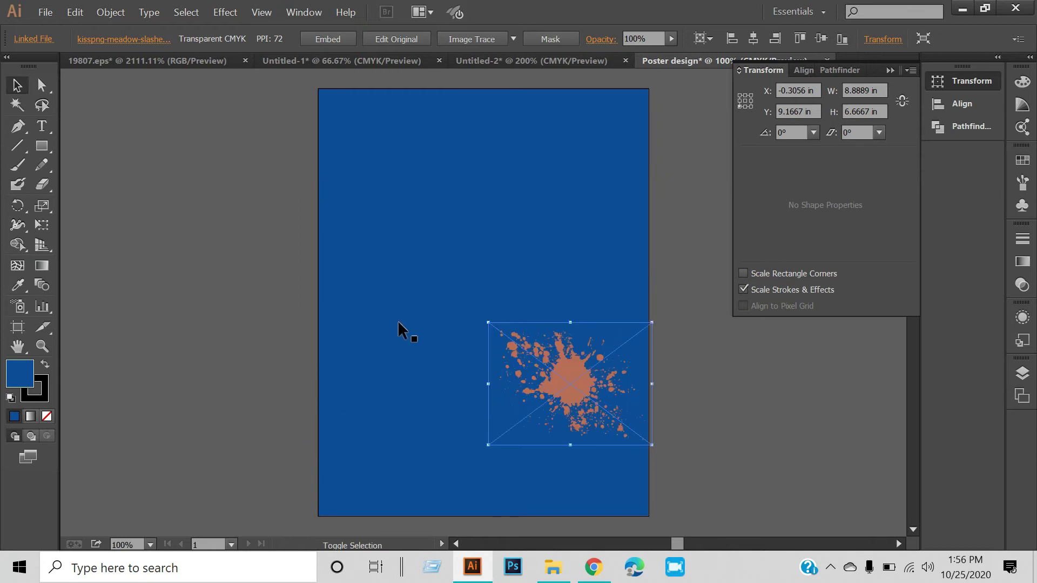
{"action": "left_click_drag", "start_coordinate": [575, 384], "coordinate": [493, 281]}
{"action": "left_click", "coordinate": [183, 137]}
{"action": "left_click_drag", "start_coordinate": [274, 87], "coordinate": [555, 132]}
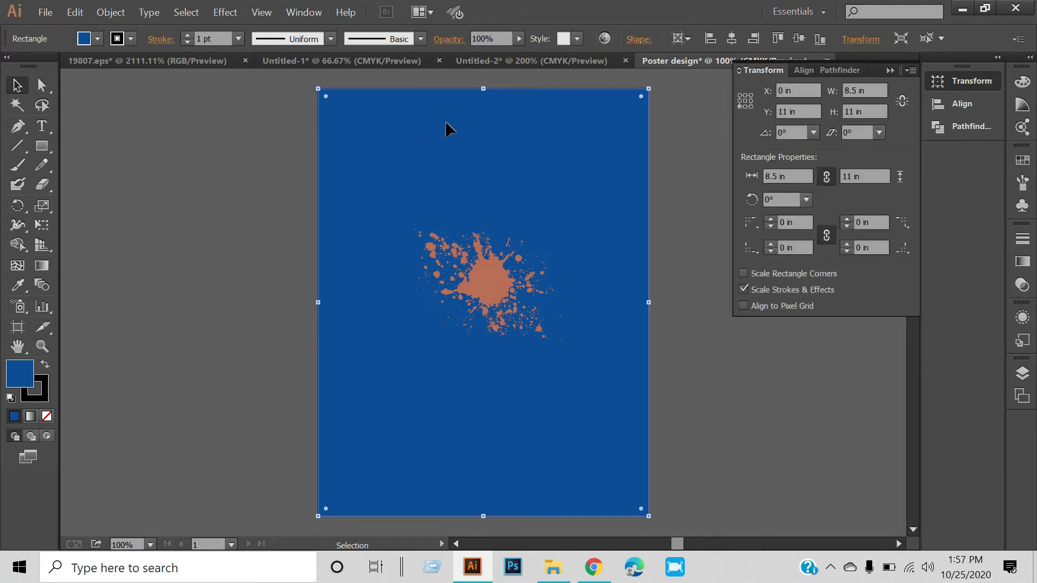
{"action": "left_click", "coordinate": [106, 16]}
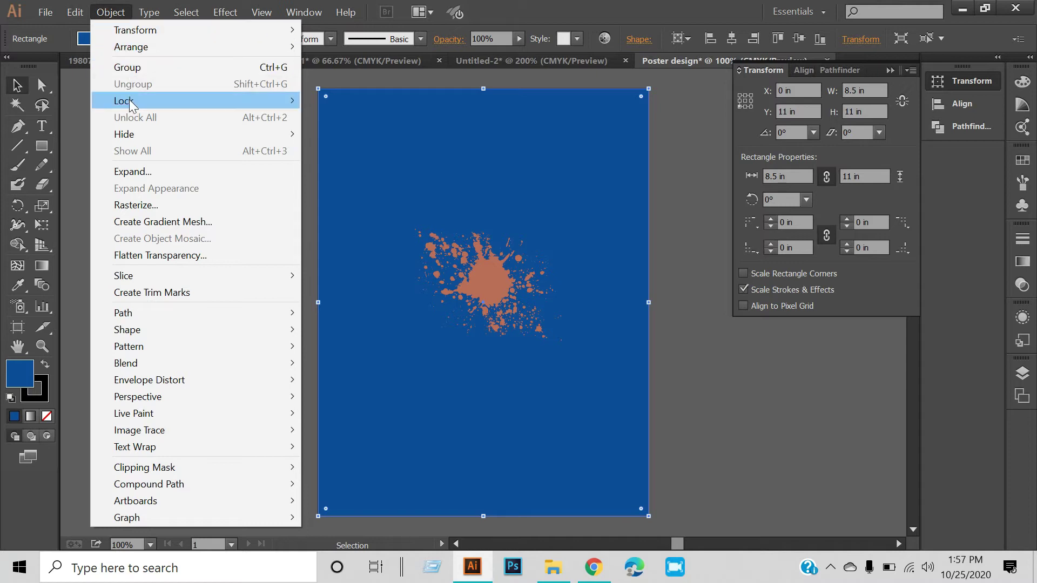
{"action": "mouse_move", "coordinate": [123, 100]}
{"action": "left_click", "coordinate": [355, 101]}
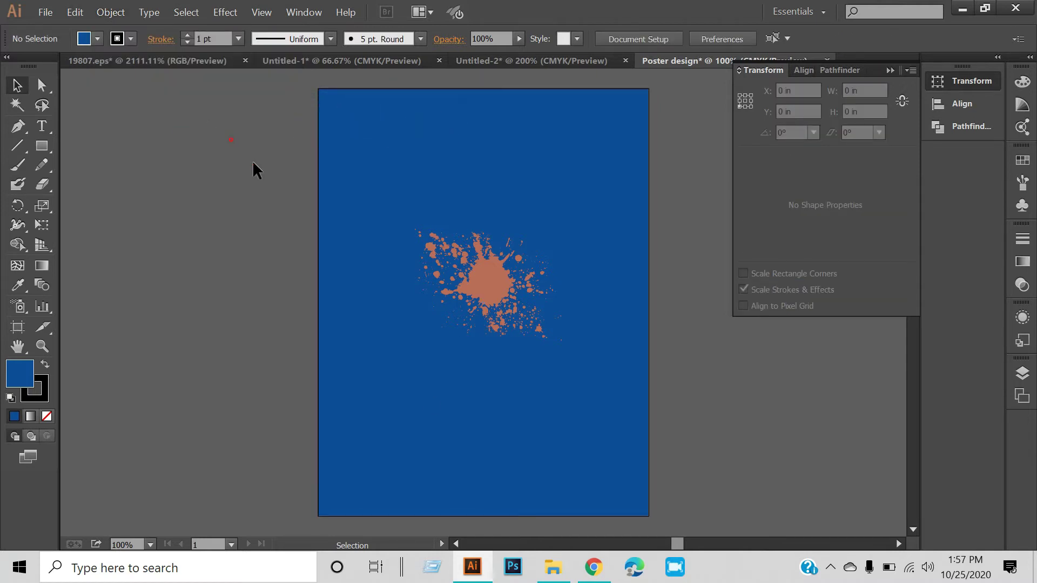
- Centre the orange splash horizontally and vertically on the artboard
{"action": "left_click_drag", "start_coordinate": [487, 266], "coordinate": [488, 276]}
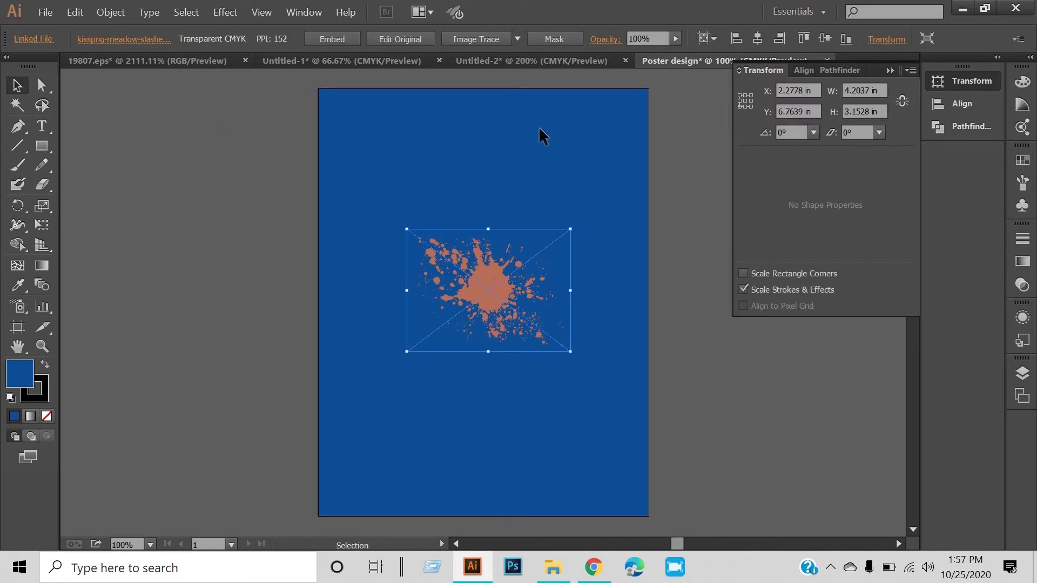
{"action": "left_click", "coordinate": [754, 37]}
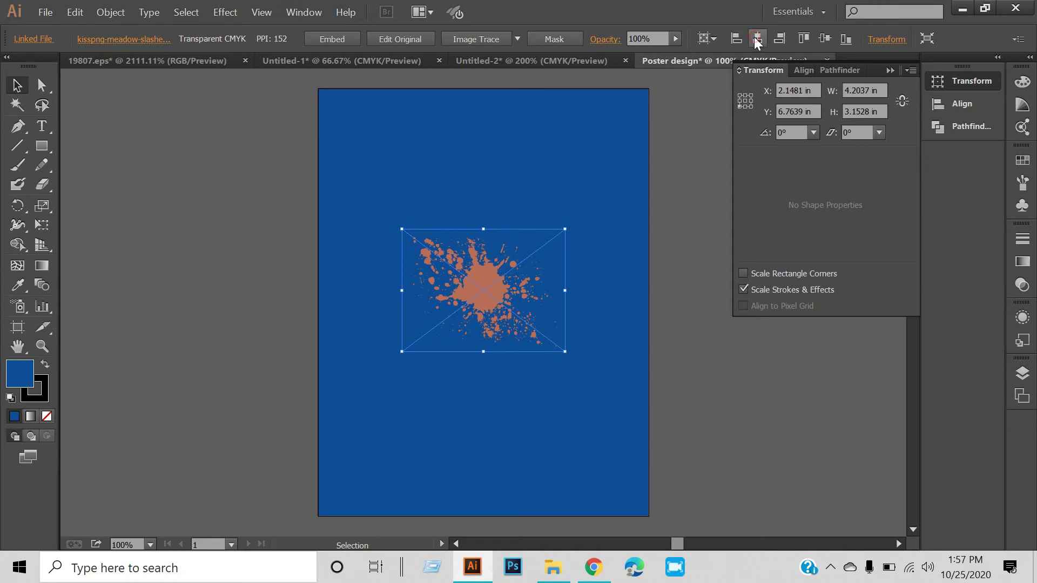
{"action": "left_click", "coordinate": [824, 38]}
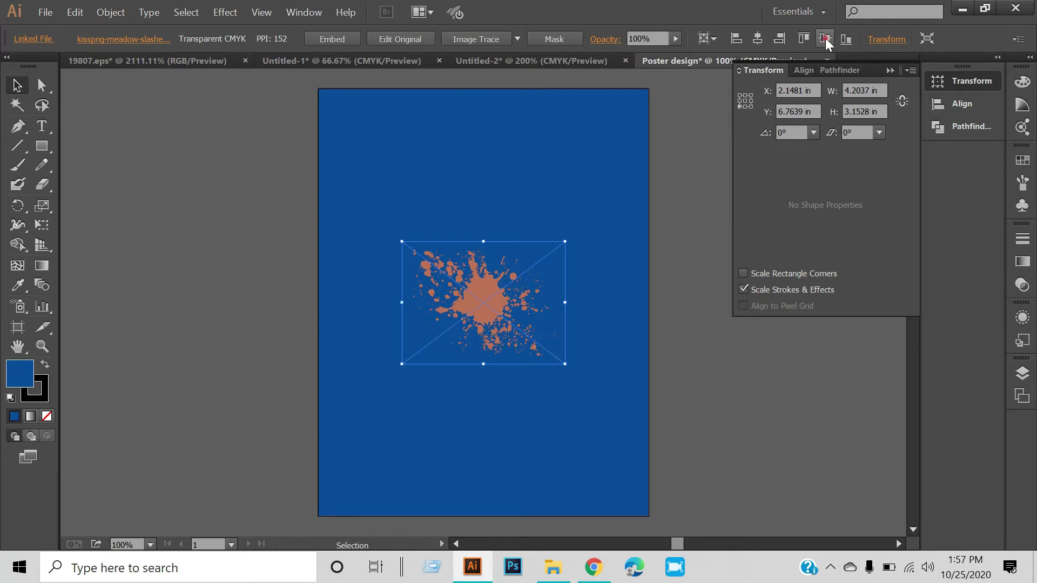
{"action": "left_click", "coordinate": [231, 211]}
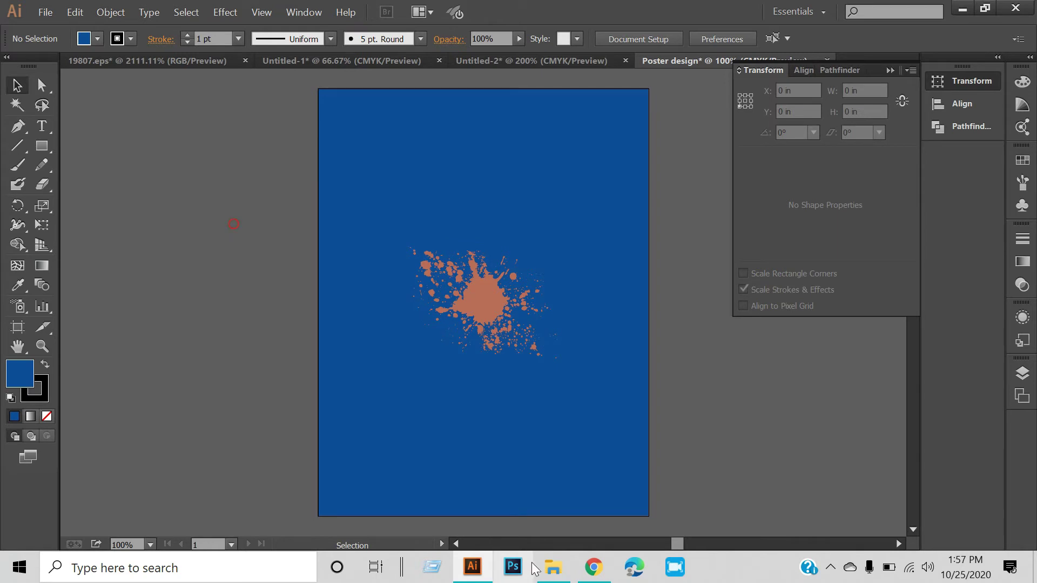
{"action": "key", "text": "alt+Tab"}
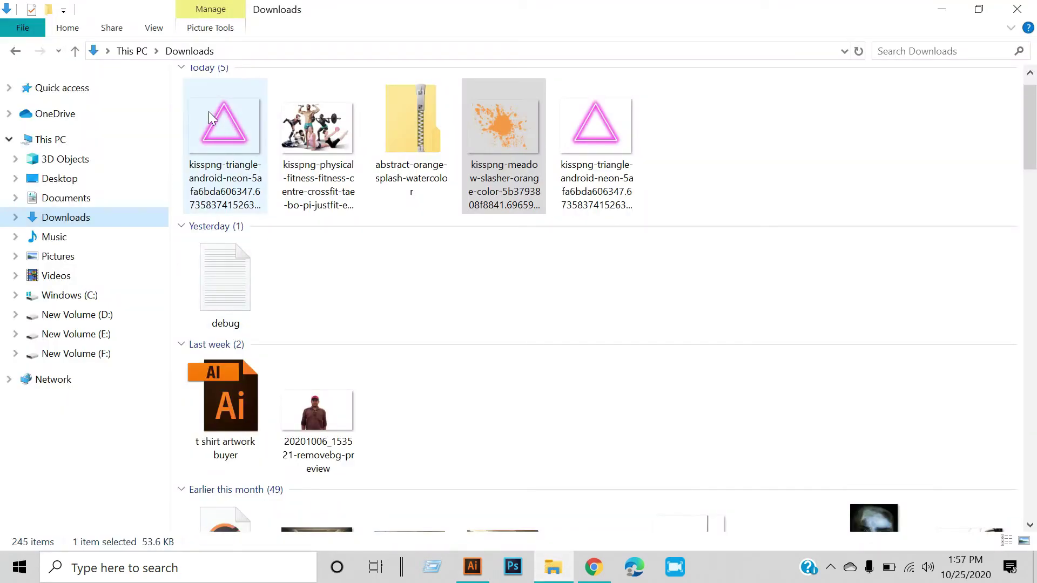
- Place the neon triangle PNG, scale it down, and centre it horizontally over the splash
{"action": "mouse_move", "coordinate": [222, 108]}
{"action": "left_mouse_down"}
{"action": "mouse_move", "coordinate": [549, 448]}
{"action": "mouse_move", "coordinate": [480, 401]}
{"action": "mouse_move", "coordinate": [480, 319]}
{"action": "left_mouse_up"}
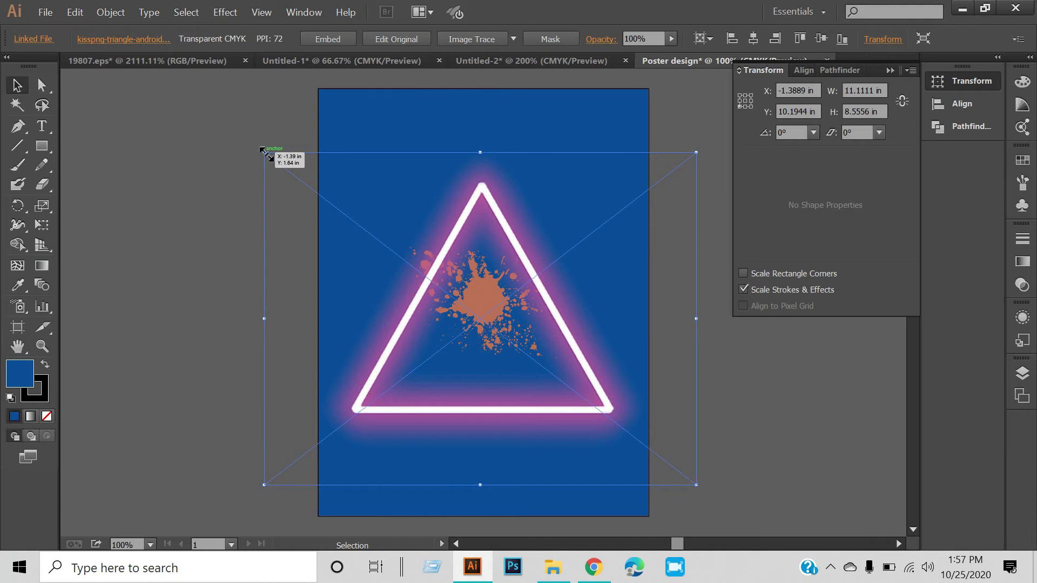
{"action": "left_click_drag", "start_coordinate": [264, 153], "coordinate": [409, 264]}
{"action": "left_click", "coordinate": [757, 38]}
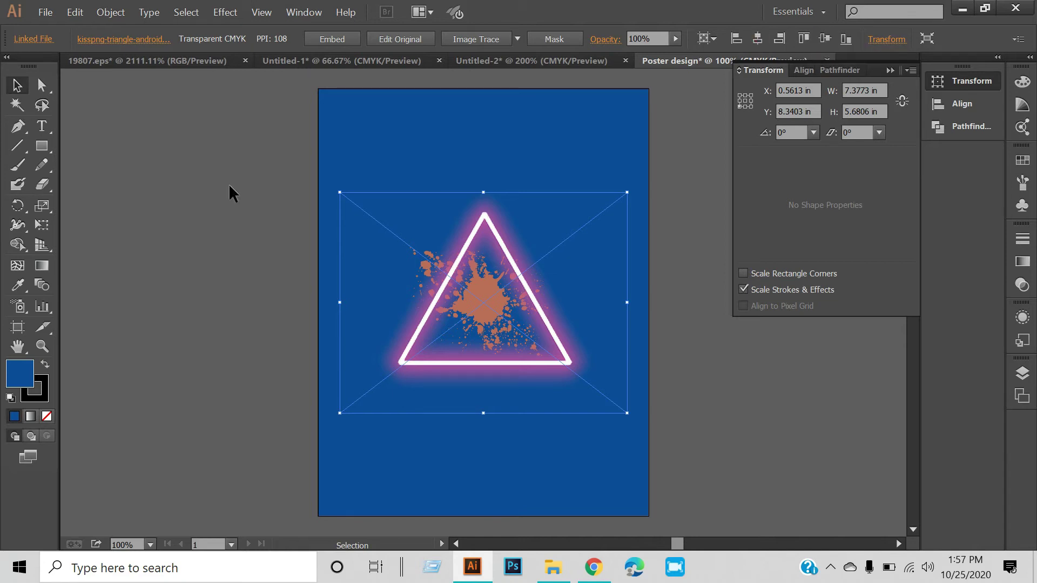
{"action": "left_click", "coordinate": [177, 164]}
{"action": "left_click", "coordinate": [203, 159]}
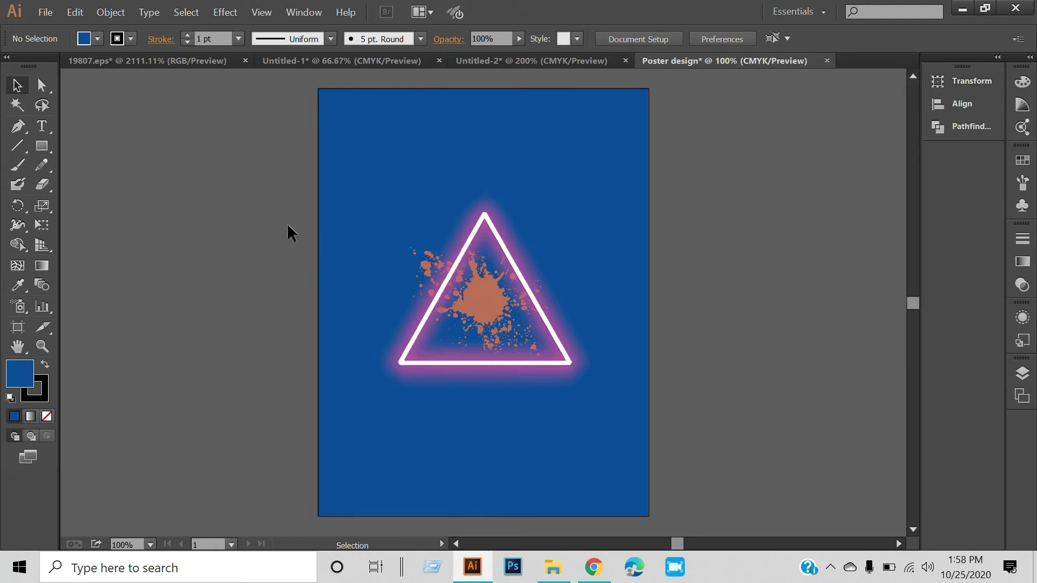
{"action": "left_click", "coordinate": [553, 567]}
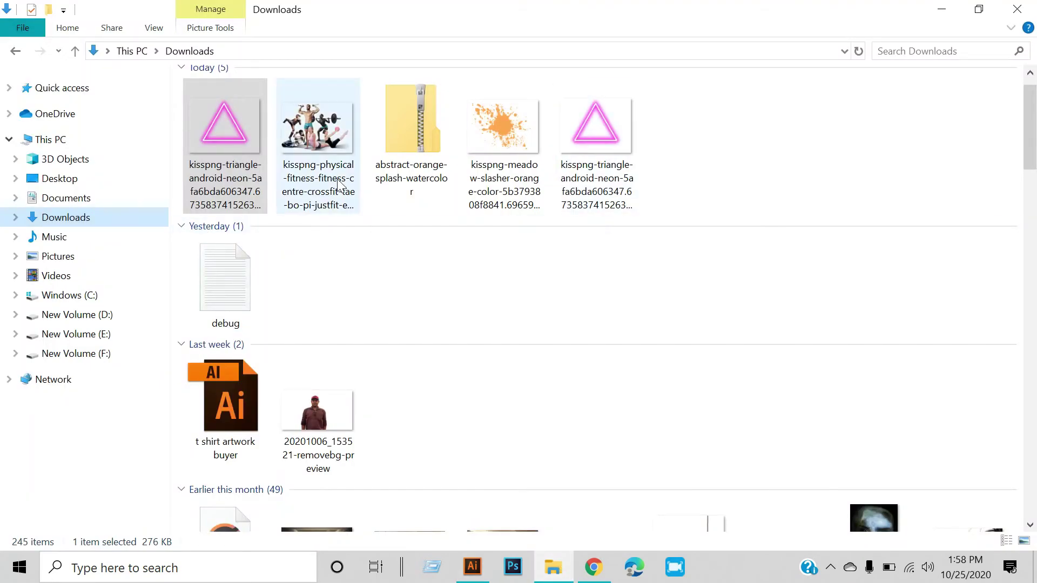
- Drag the fitness people cutout into the poster and size it over the triangle
{"action": "left_click_drag", "start_coordinate": [315, 143], "coordinate": [357, 224]}
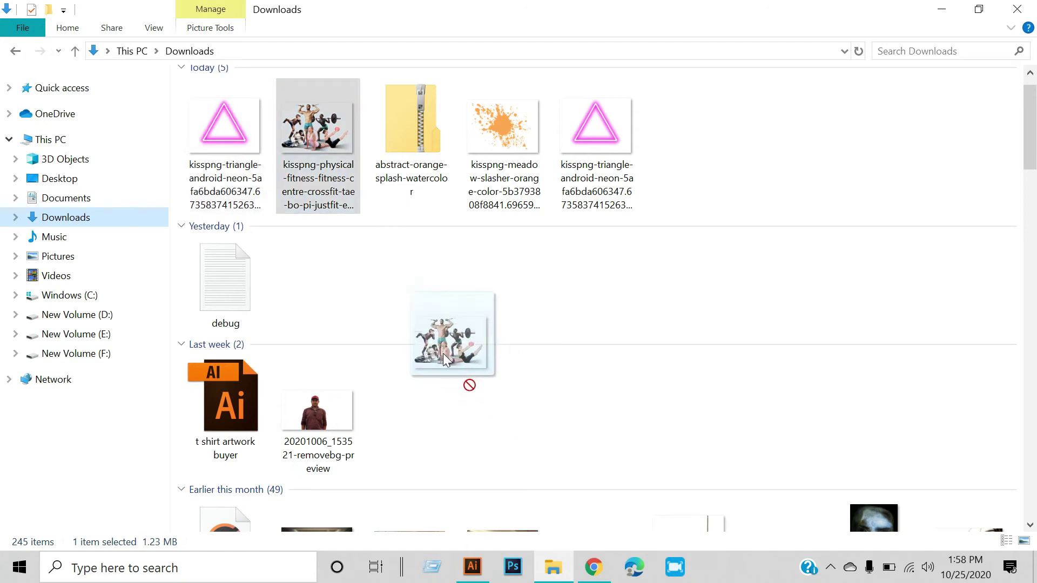
{"action": "mouse_move", "coordinate": [357, 224]}
{"action": "left_mouse_down"}
{"action": "mouse_move", "coordinate": [479, 577]}
{"action": "mouse_move", "coordinate": [485, 352]}
{"action": "left_mouse_up"}
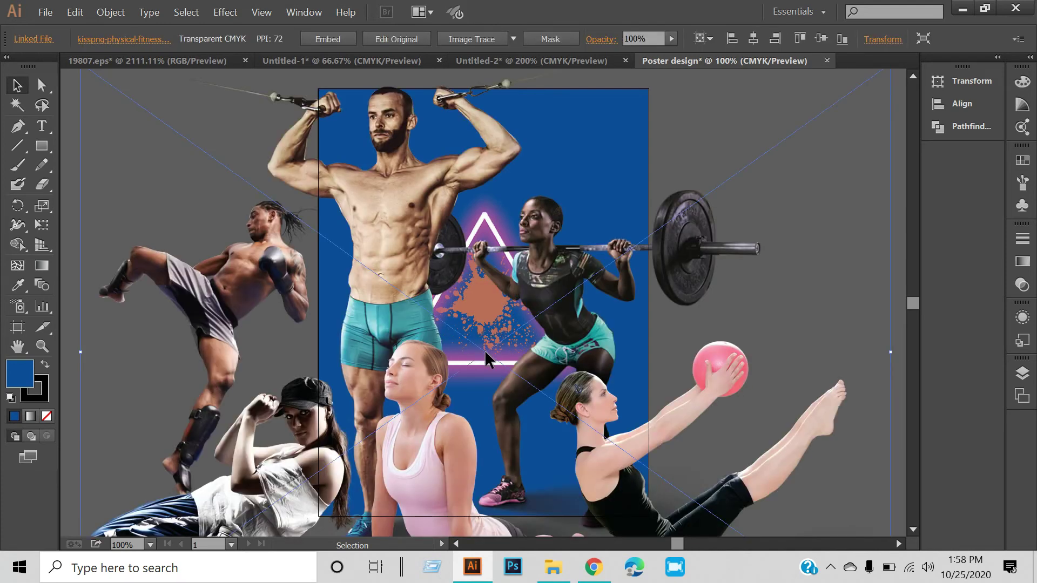
{"action": "key", "text": "ctrl+minus"}
{"action": "key", "text": "ctrl+minus"}
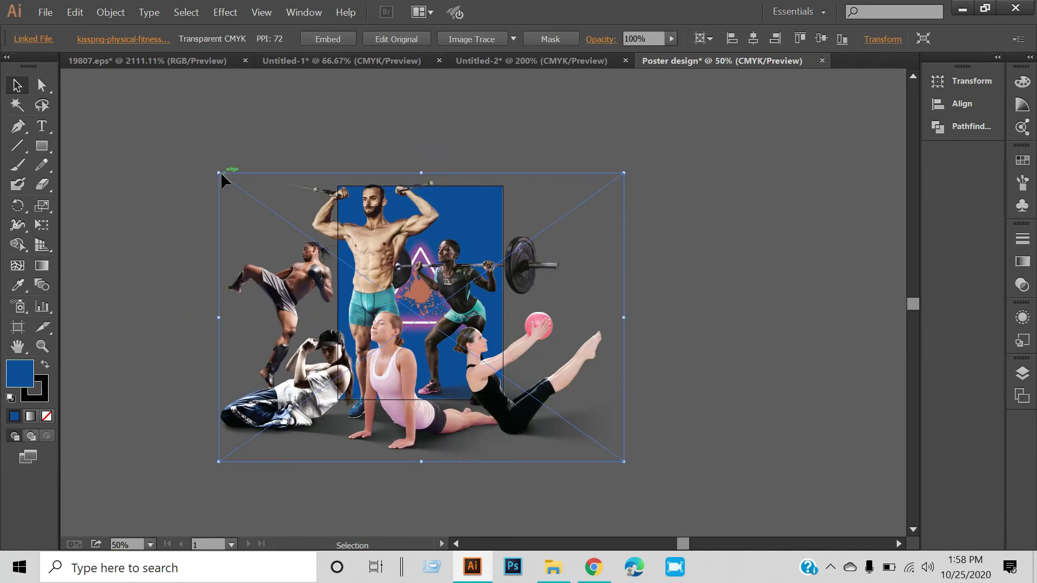
{"action": "left_click_drag", "start_coordinate": [301, 174], "coordinate": [262, 154]}
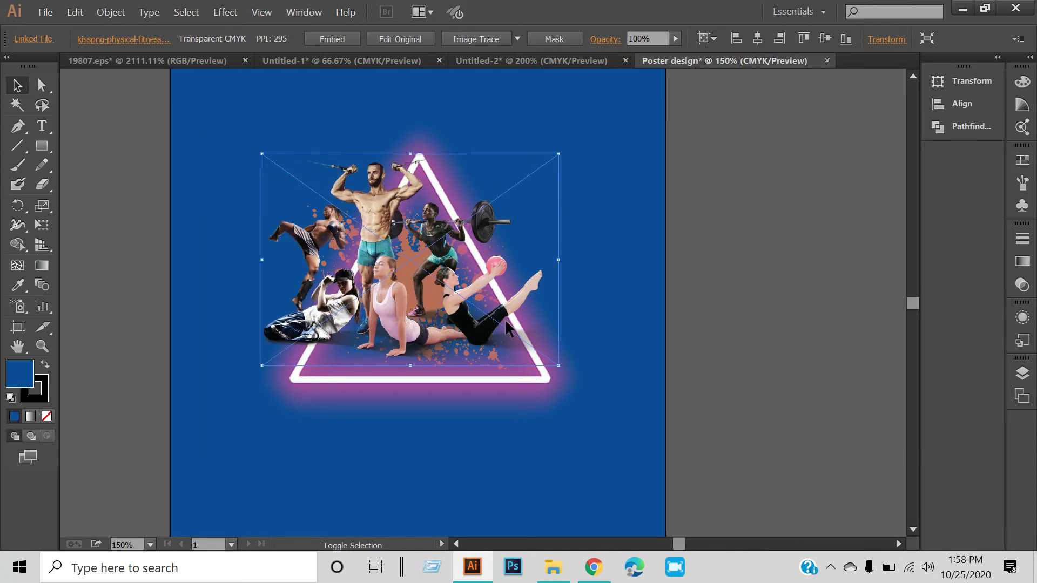
{"action": "left_click_drag", "start_coordinate": [558, 365], "coordinate": [592, 390]}
{"action": "left_click_drag", "start_coordinate": [479, 300], "coordinate": [486, 309]}
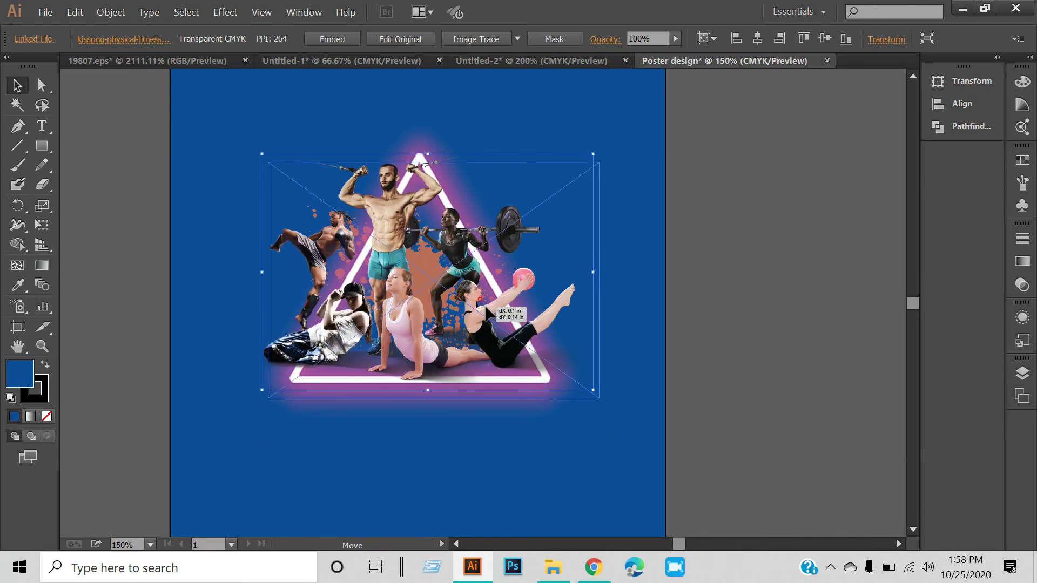
- Centre the people cutout horizontally and pan around to check the whole poster
{"action": "key", "text": "ctrl+minus"}
{"action": "scroll", "coordinate": [484, 290], "scroll_direction": "down", "scroll_amount": 1}
{"action": "scroll", "coordinate": [484, 290], "scroll_direction": "down", "scroll_amount": 1}
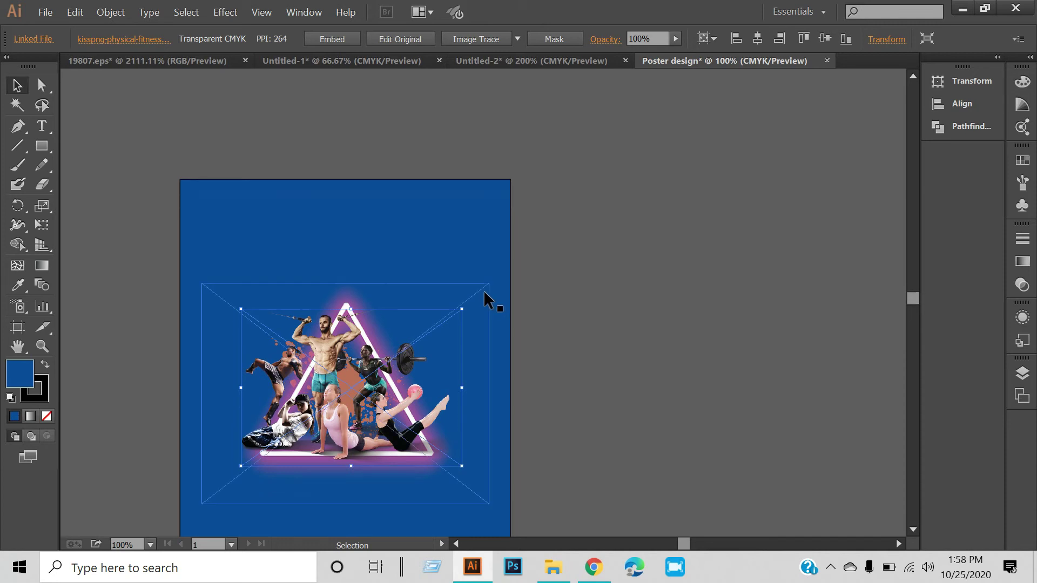
{"action": "scroll", "coordinate": [484, 290], "scroll_direction": "down", "scroll_amount": 1}
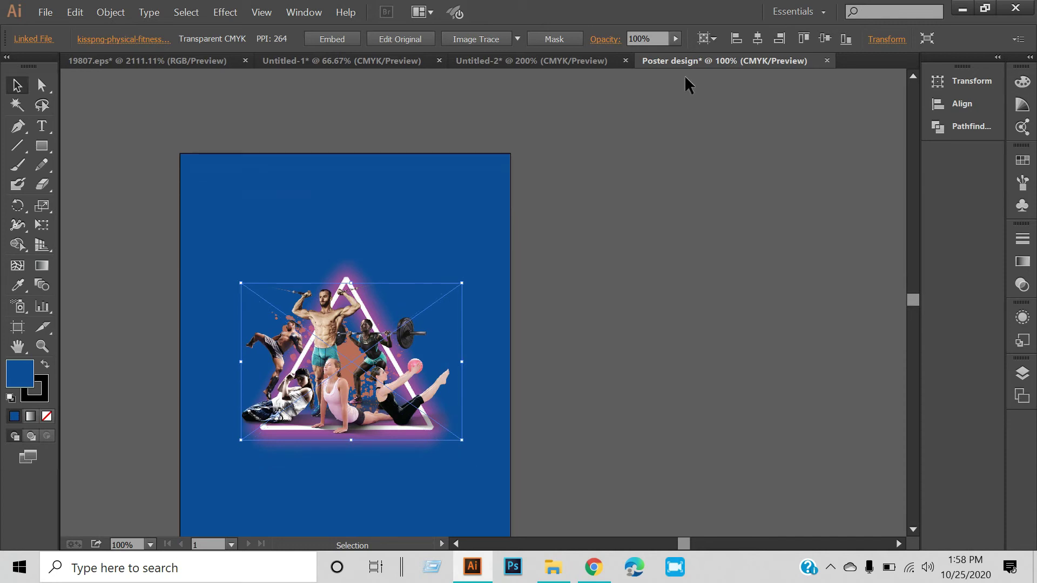
{"action": "left_click", "coordinate": [762, 39]}
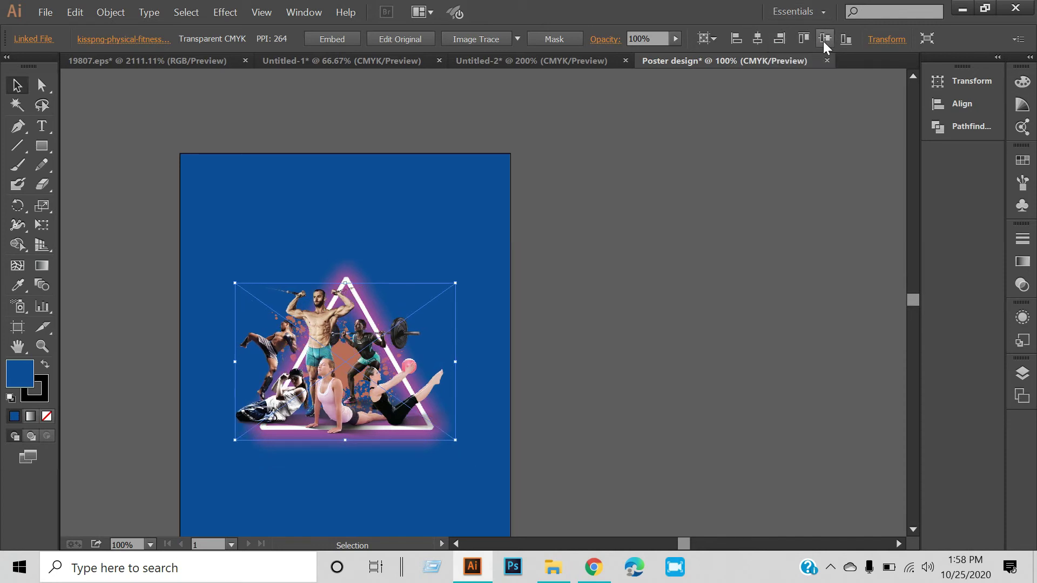
{"action": "left_click", "coordinate": [708, 220]}
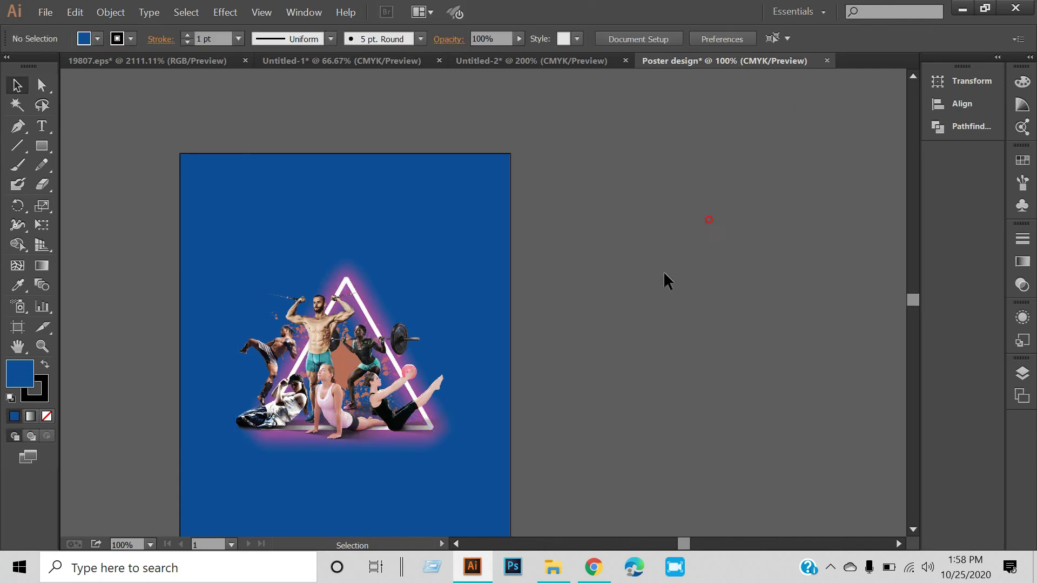
{"action": "scroll", "coordinate": [274, 357], "scroll_direction": "up", "scroll_amount": 1}
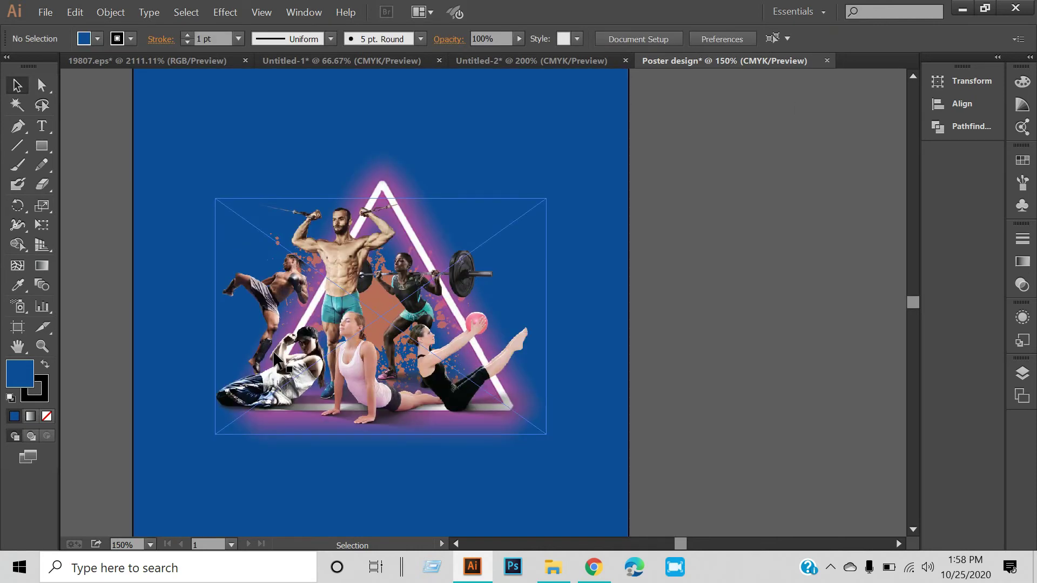
{"action": "scroll", "coordinate": [274, 355], "scroll_direction": "down", "scroll_amount": 1}
{"action": "scroll", "coordinate": [283, 342], "scroll_direction": "down", "scroll_amount": 1}
{"action": "scroll", "coordinate": [215, 302], "scroll_direction": "left", "scroll_amount": 2}
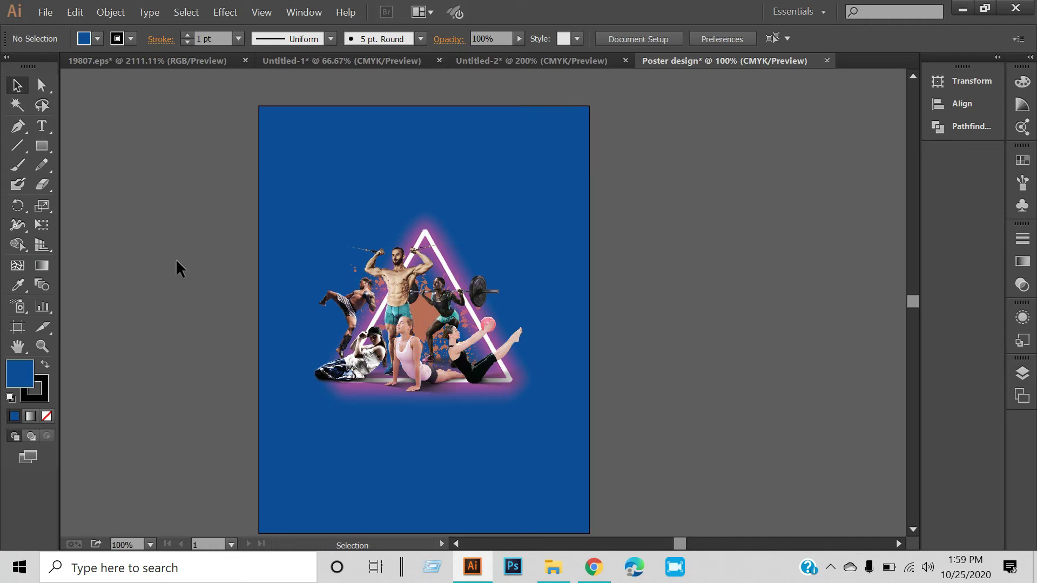
{"action": "scroll", "coordinate": [177, 270], "scroll_direction": "down", "scroll_amount": 3}
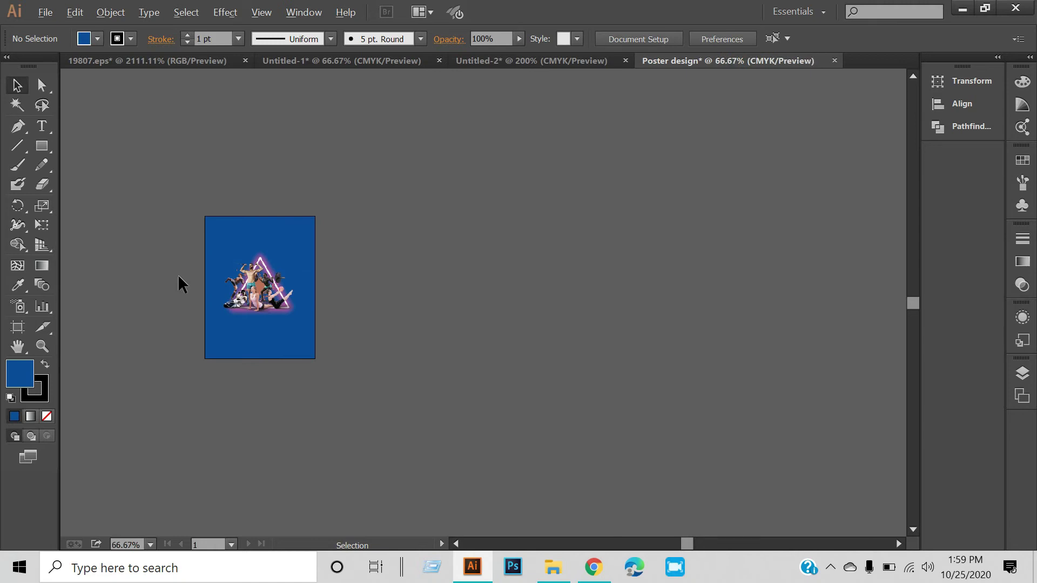
{"action": "scroll", "coordinate": [177, 275], "scroll_direction": "up", "scroll_amount": 4}
{"action": "scroll", "coordinate": [320, 308], "scroll_direction": "right", "scroll_amount": 1}
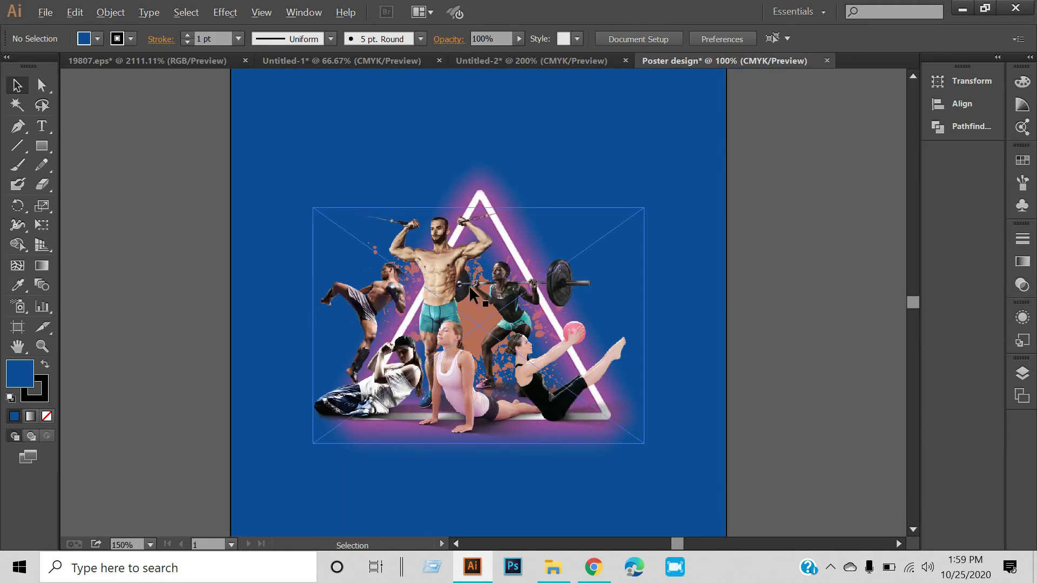
{"action": "scroll", "coordinate": [469, 285], "scroll_direction": "down", "scroll_amount": 2}
{"action": "scroll", "coordinate": [469, 285], "scroll_direction": "up", "scroll_amount": 1}
{"action": "scroll", "coordinate": [469, 286], "scroll_direction": "right", "scroll_amount": 1}
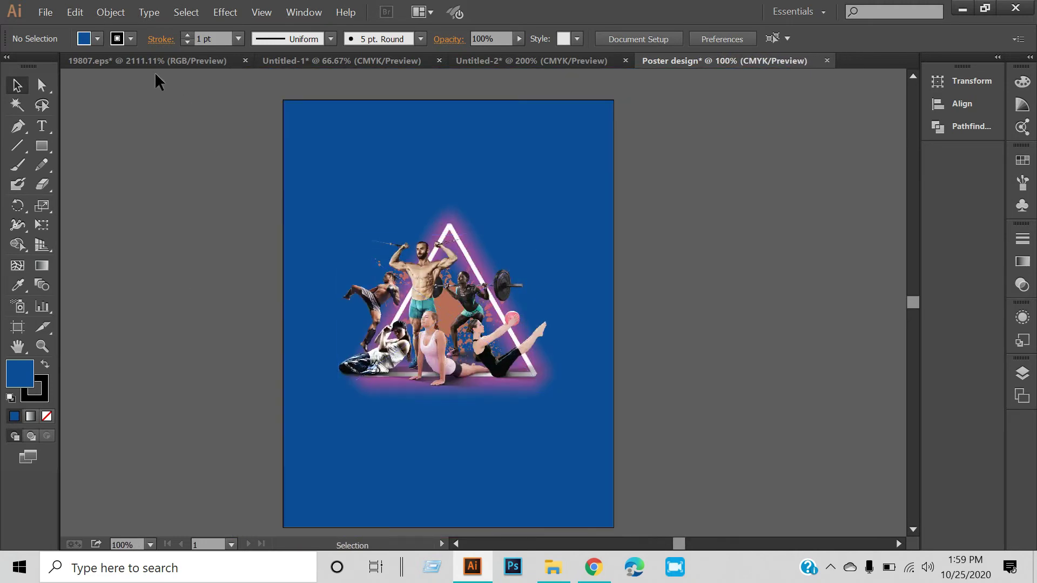
- Bring the '20% off' text from Untitled-2 onto the poster, enlarged in the top-left corner
{"action": "left_click", "coordinate": [526, 56]}
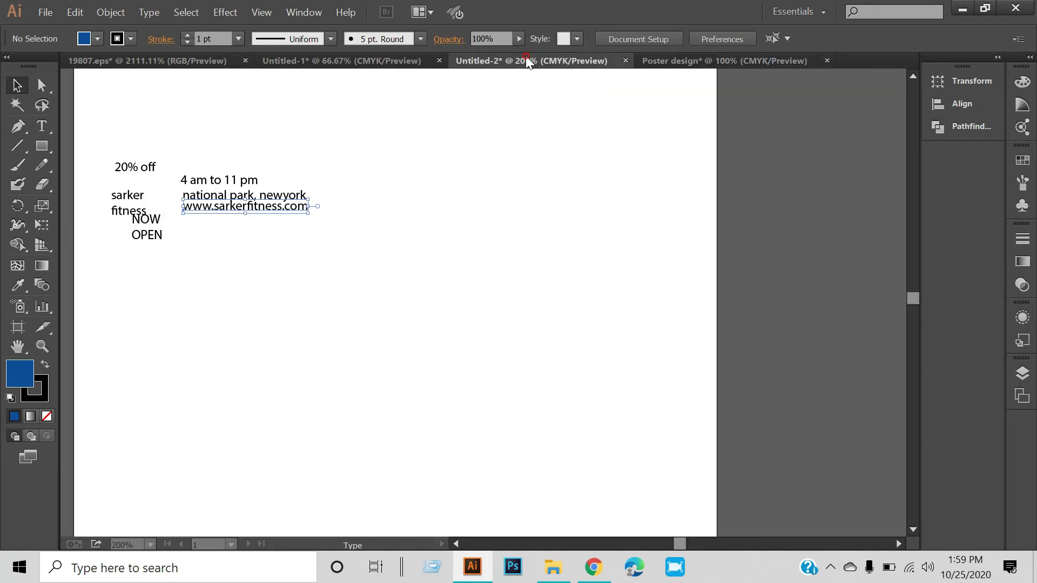
{"action": "left_click", "coordinate": [126, 173]}
{"action": "mouse_move", "coordinate": [125, 173]}
{"action": "left_mouse_down"}
{"action": "mouse_move", "coordinate": [689, 70]}
{"action": "mouse_move", "coordinate": [412, 170]}
{"action": "left_mouse_up"}
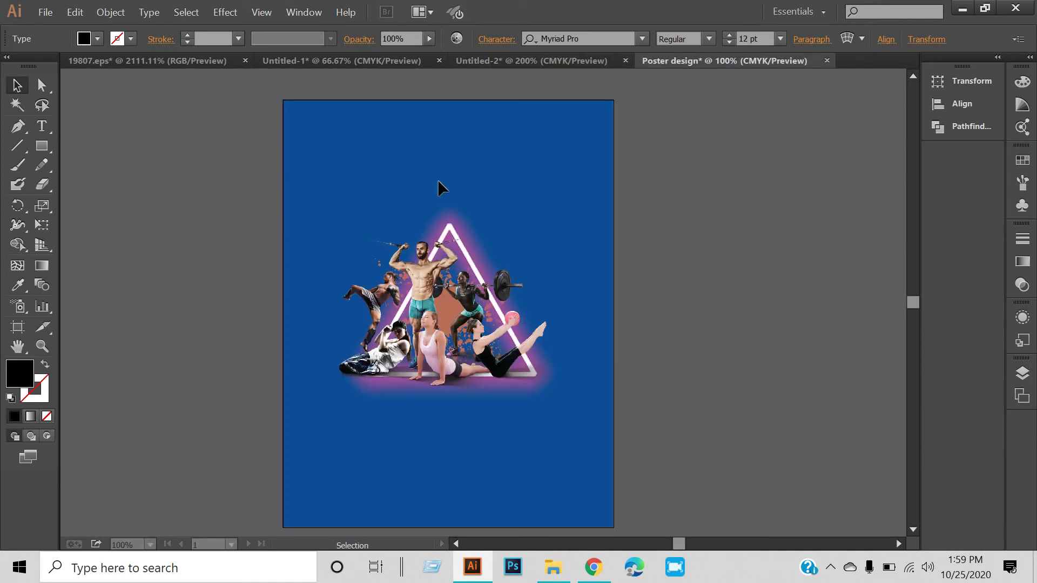
{"action": "left_click_drag", "start_coordinate": [438, 182], "coordinate": [556, 340]}
{"action": "mouse_move", "coordinate": [520, 198]}
{"action": "left_mouse_down"}
{"action": "mouse_move", "coordinate": [416, 140]}
{"action": "mouse_move", "coordinate": [406, 146]}
{"action": "left_mouse_up"}
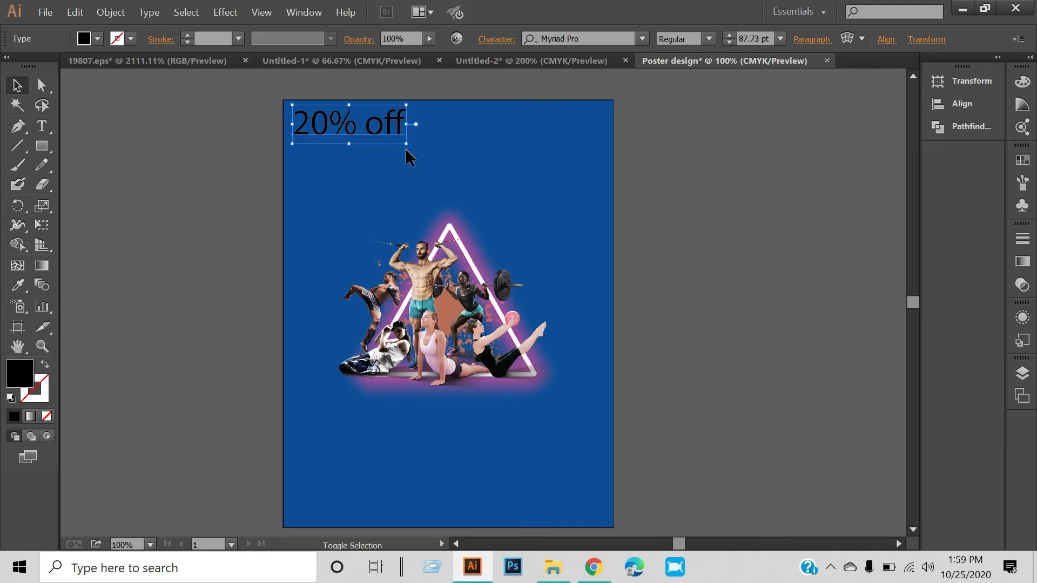
- Set the 20% OFF headline in Airstrike Regular and shrink it slightly
{"action": "left_click", "coordinate": [42, 126]}
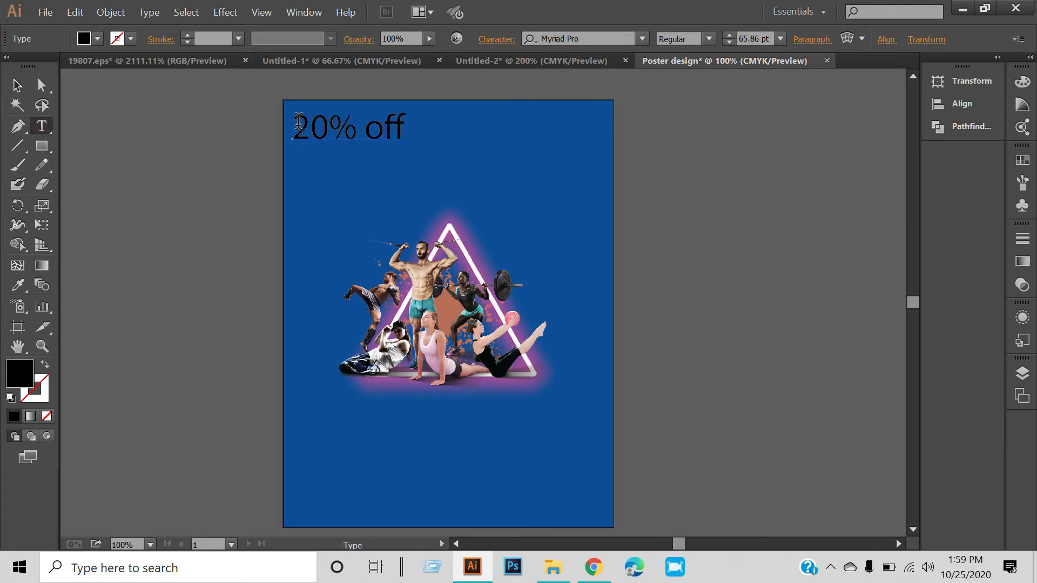
{"action": "left_click_drag", "start_coordinate": [295, 127], "coordinate": [405, 130]}
{"action": "left_click", "coordinate": [562, 38]}
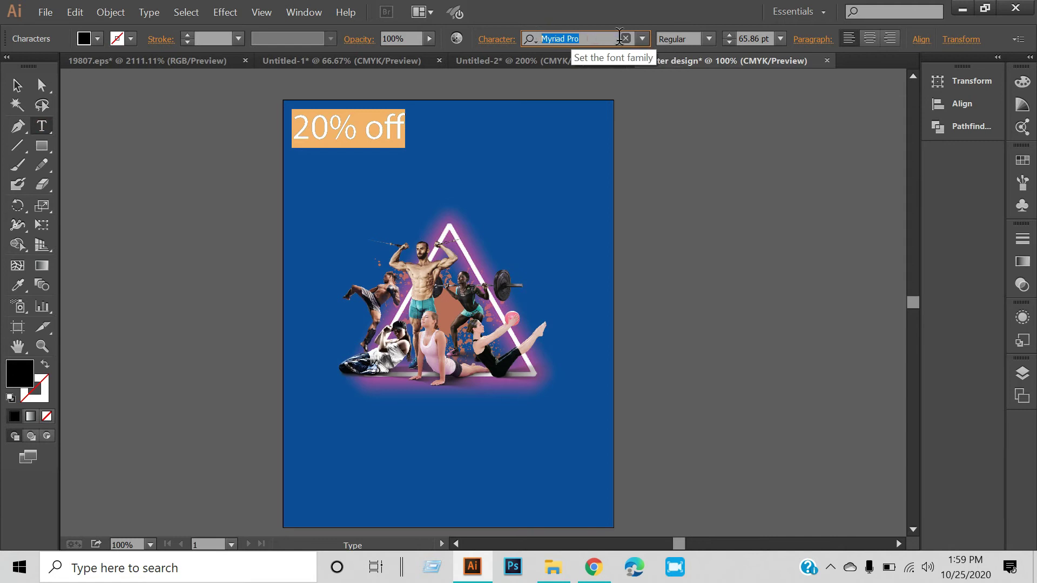
{"action": "left_click", "coordinate": [647, 37]}
{"action": "left_click_drag", "start_coordinate": [916, 234], "coordinate": [915, 101]}
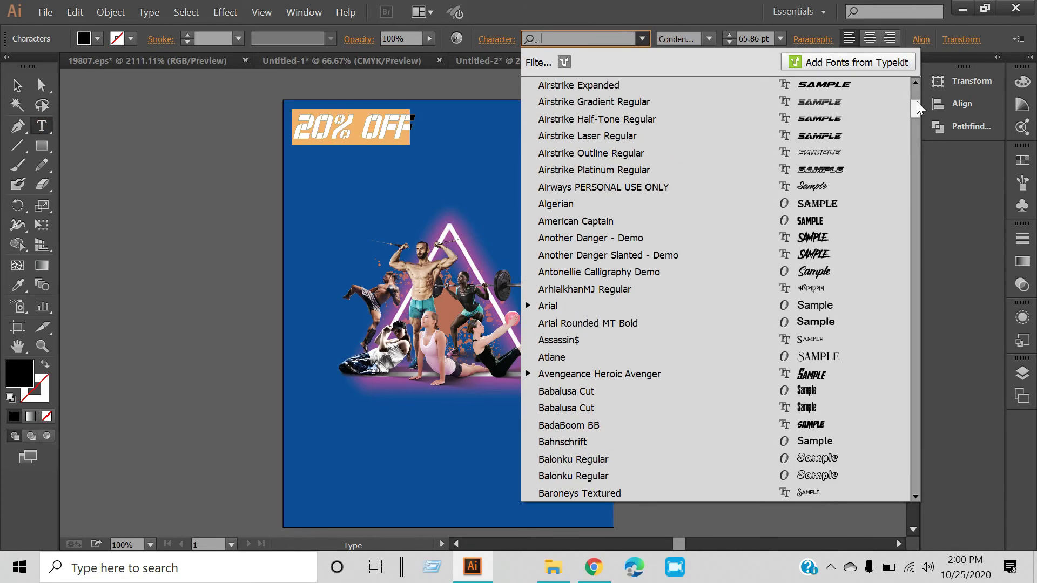
{"action": "scroll", "coordinate": [916, 101], "scroll_direction": "up", "scroll_amount": 3}
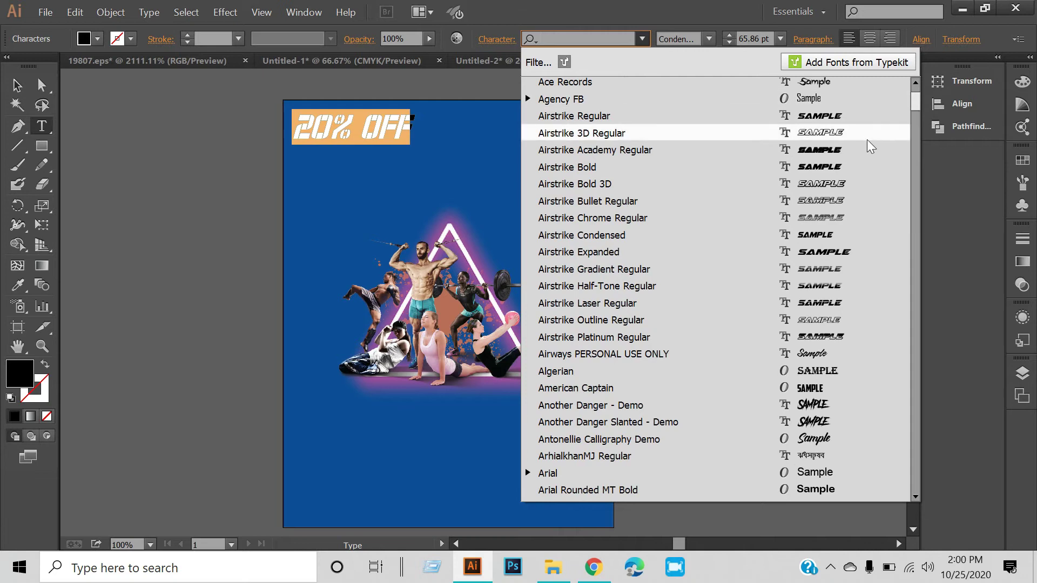
{"action": "left_click", "coordinate": [847, 118]}
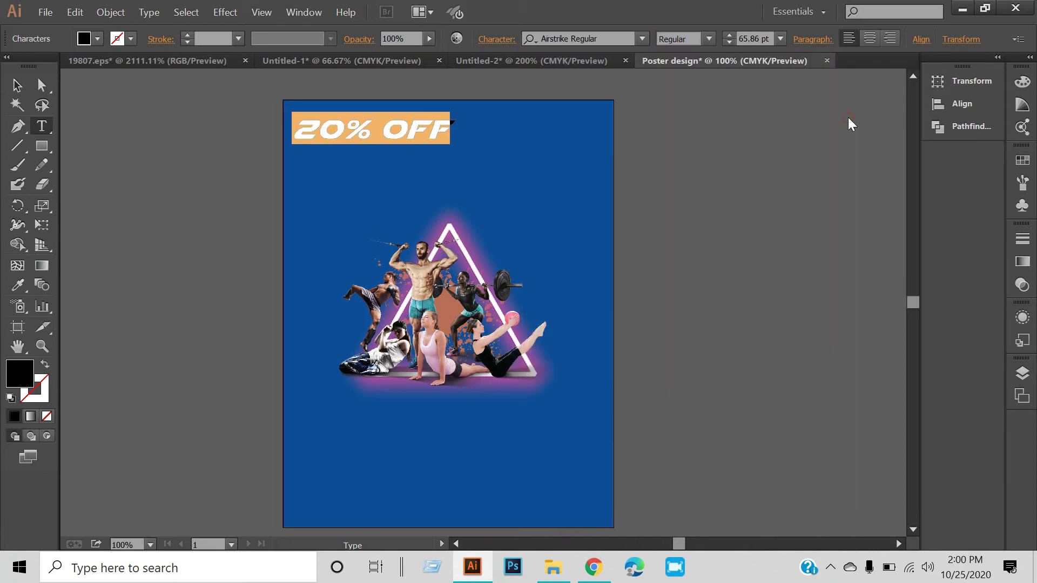
{"action": "left_click", "coordinate": [16, 85]}
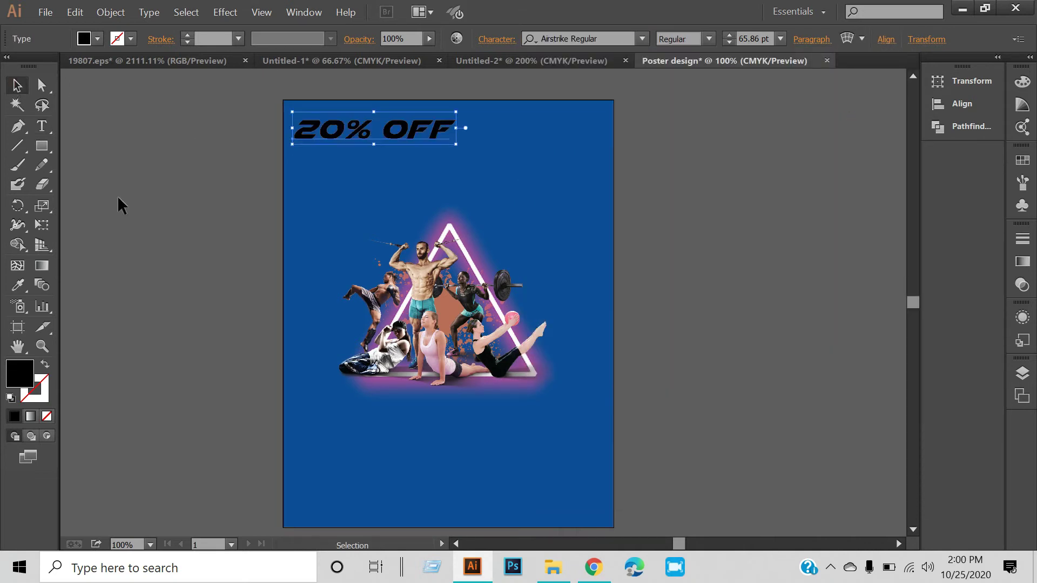
{"action": "left_click_drag", "start_coordinate": [460, 106], "coordinate": [429, 112]}
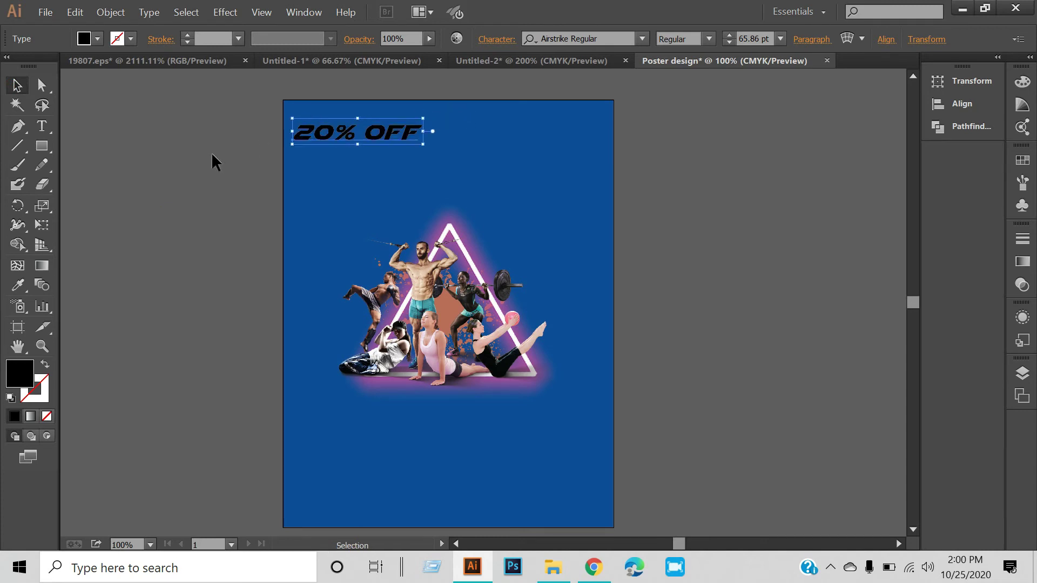
{"action": "left_click", "coordinate": [257, 147]}
- Fill the 20% OFF text orange from the Swatches
{"action": "left_click", "coordinate": [42, 126]}
{"action": "left_click_drag", "start_coordinate": [293, 122], "coordinate": [419, 122]}
{"action": "left_click", "coordinate": [97, 39]}
{"action": "left_click", "coordinate": [11, 77]}
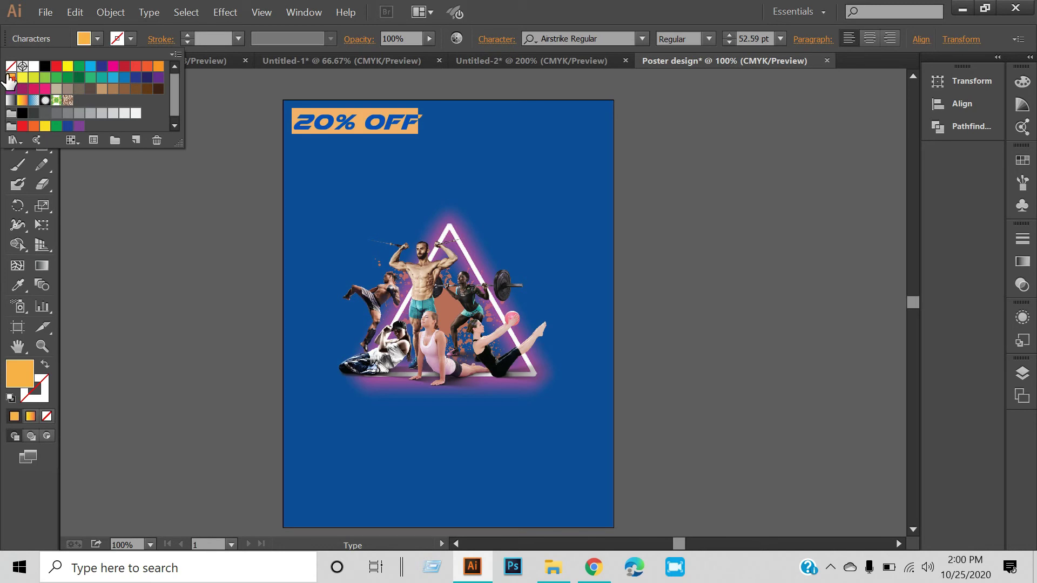
{"action": "key", "text": "Escape"}
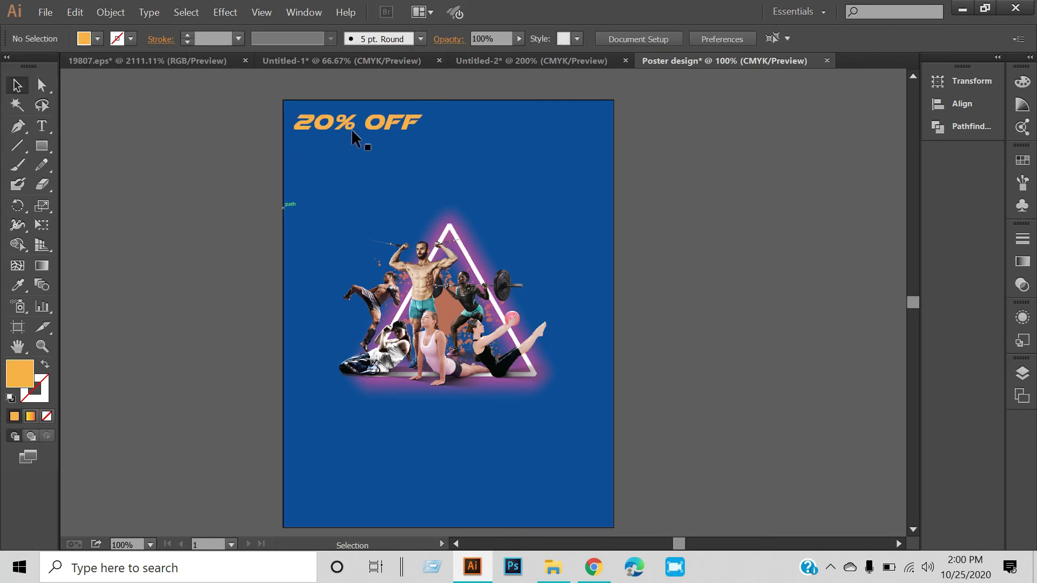
{"action": "key", "text": "alt"}
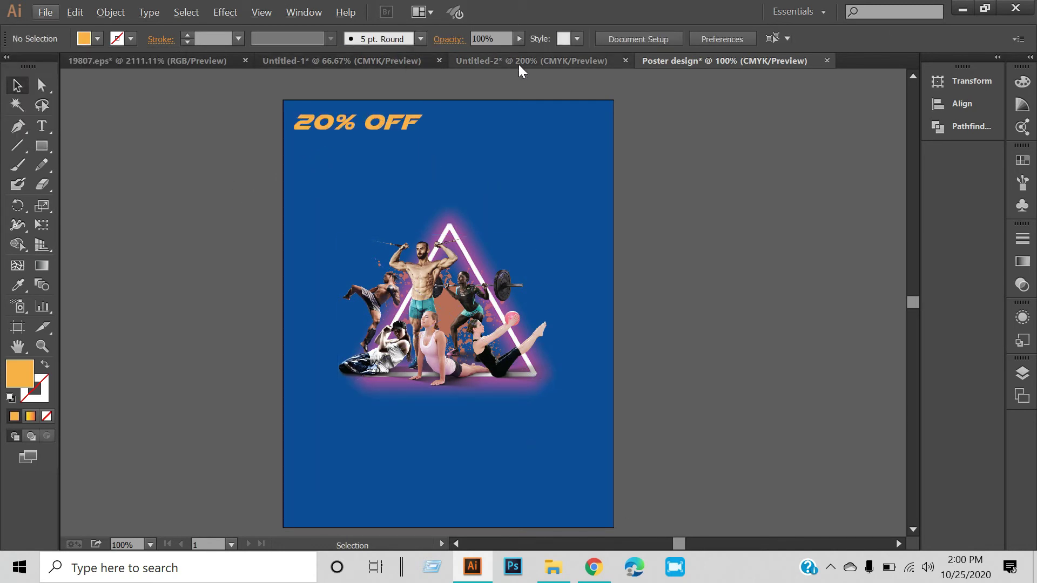
- Bring the two-line 'sarker fitness' text from Untitled-2 onto the poster's upper right, enlarged to 68.84 pt
{"action": "left_click", "coordinate": [519, 63]}
{"action": "left_click_drag", "start_coordinate": [119, 205], "coordinate": [704, 62]}
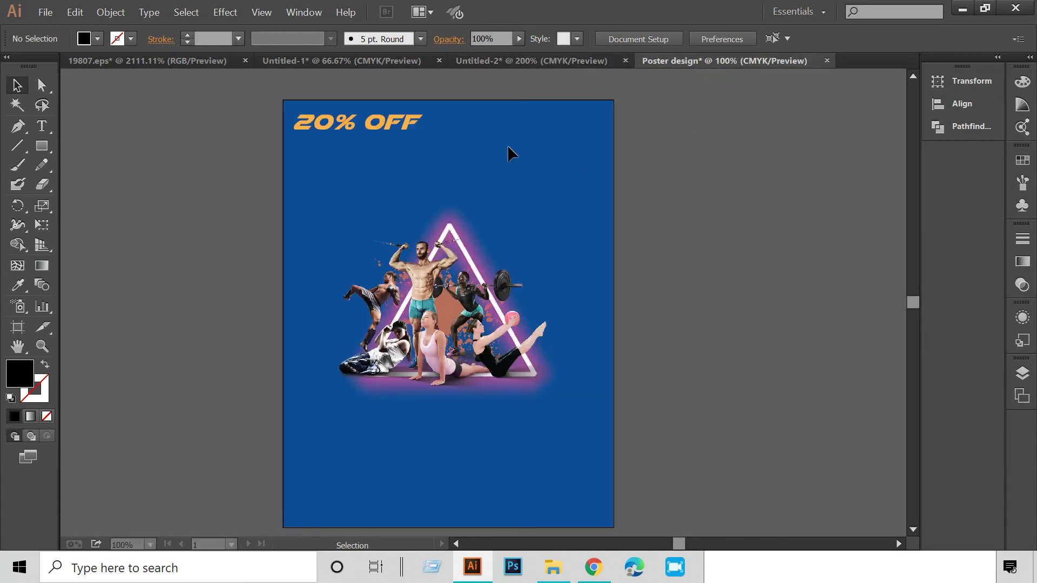
{"action": "left_click_drag", "start_coordinate": [703, 63], "coordinate": [347, 227]}
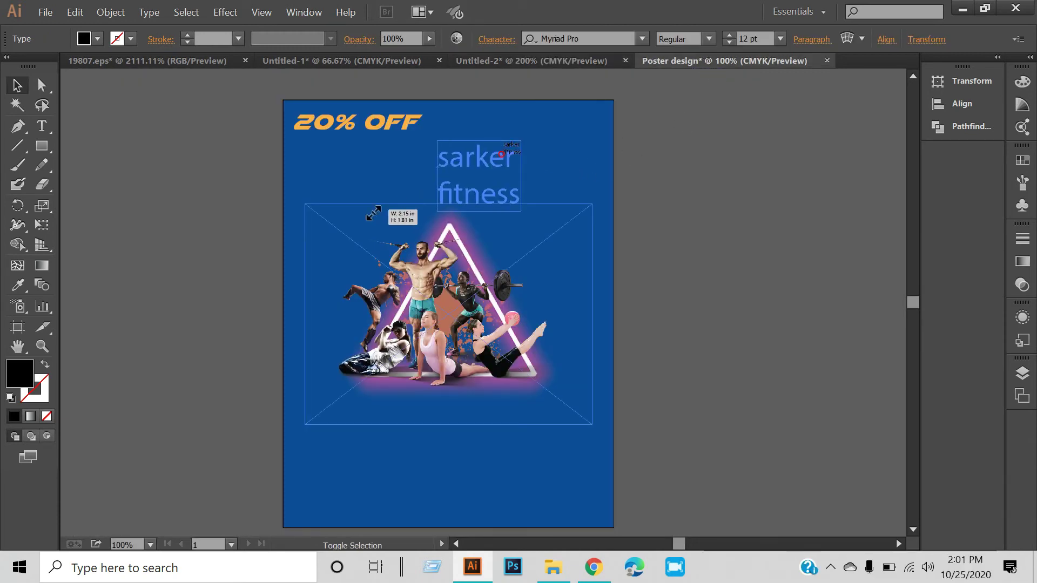
{"action": "left_click_drag", "start_coordinate": [484, 161], "coordinate": [526, 131]}
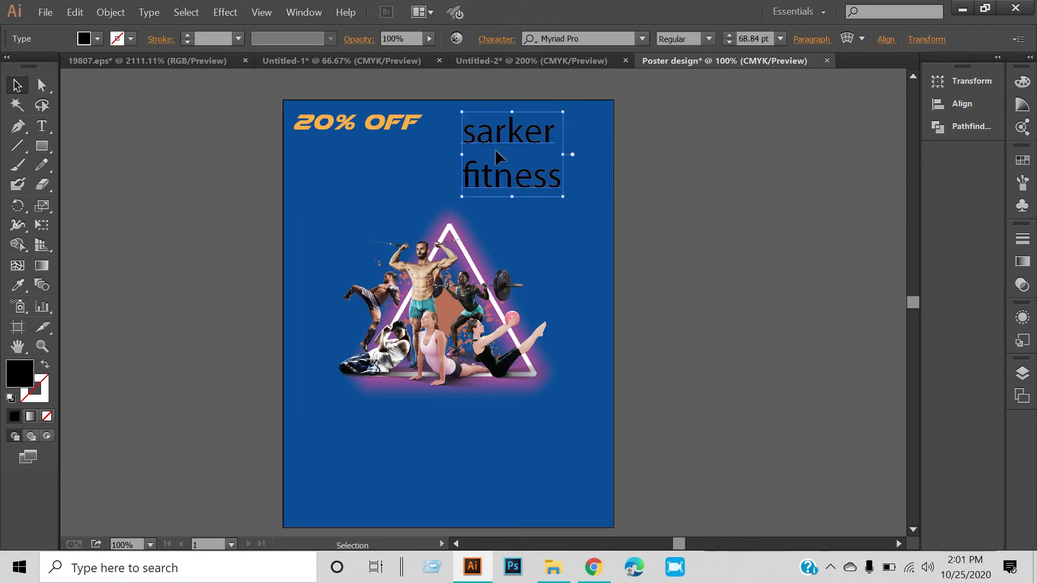
- Tighten the line spacing between the two sarker fitness lines in the Character panel
{"action": "left_click", "coordinate": [51, 127]}
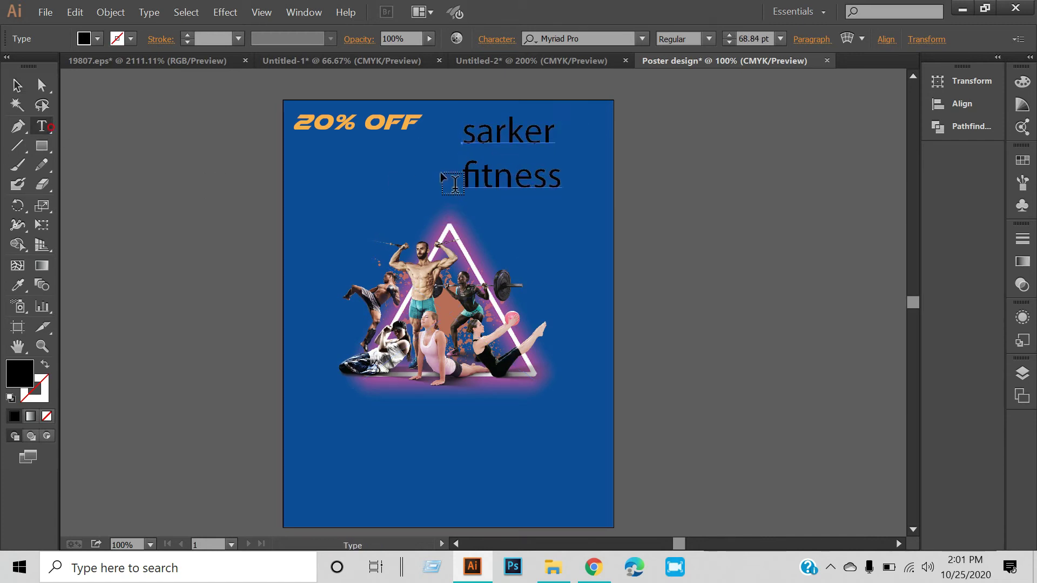
{"action": "left_click_drag", "start_coordinate": [463, 132], "coordinate": [559, 178]}
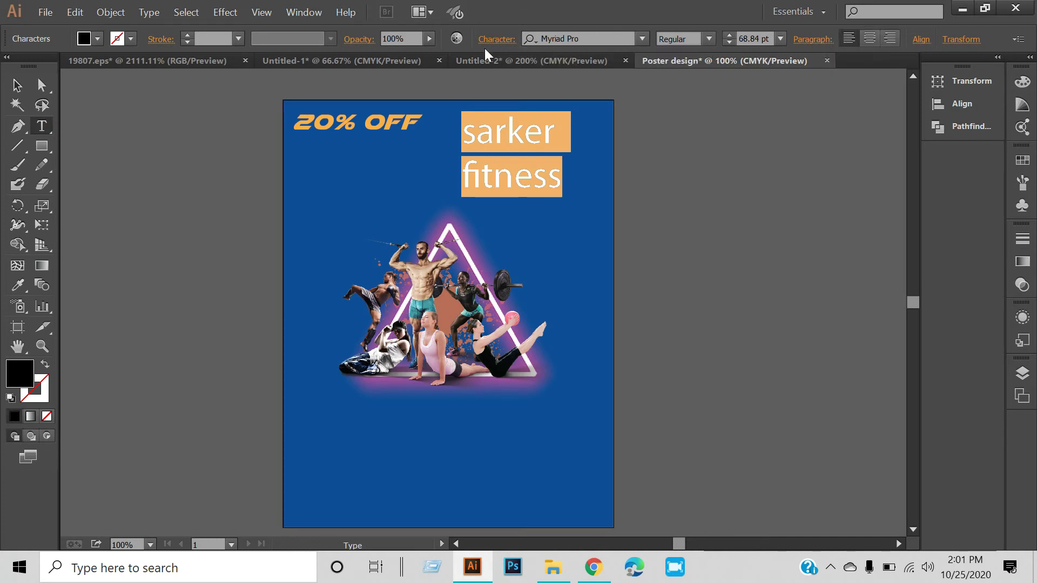
{"action": "left_click", "coordinate": [494, 38]}
{"action": "left_click", "coordinate": [452, 138]}
{"action": "key", "text": "Escape"}
- Move SARKER FITNESS toward the top right and change its font to PaybAck
{"action": "mouse_move", "coordinate": [529, 146]}
{"action": "left_mouse_down"}
{"action": "mouse_move", "coordinate": [580, 136]}
{"action": "mouse_move", "coordinate": [571, 136]}
{"action": "left_mouse_up"}
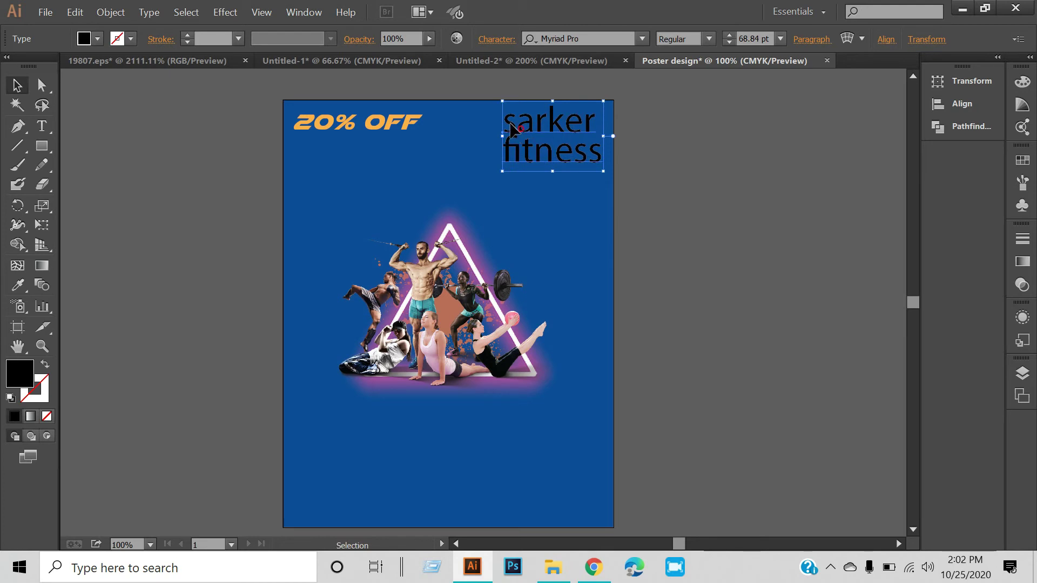
{"action": "left_click", "coordinate": [611, 36]}
{"action": "type", "text": "Naila"}
{"action": "key", "text": "Return"}
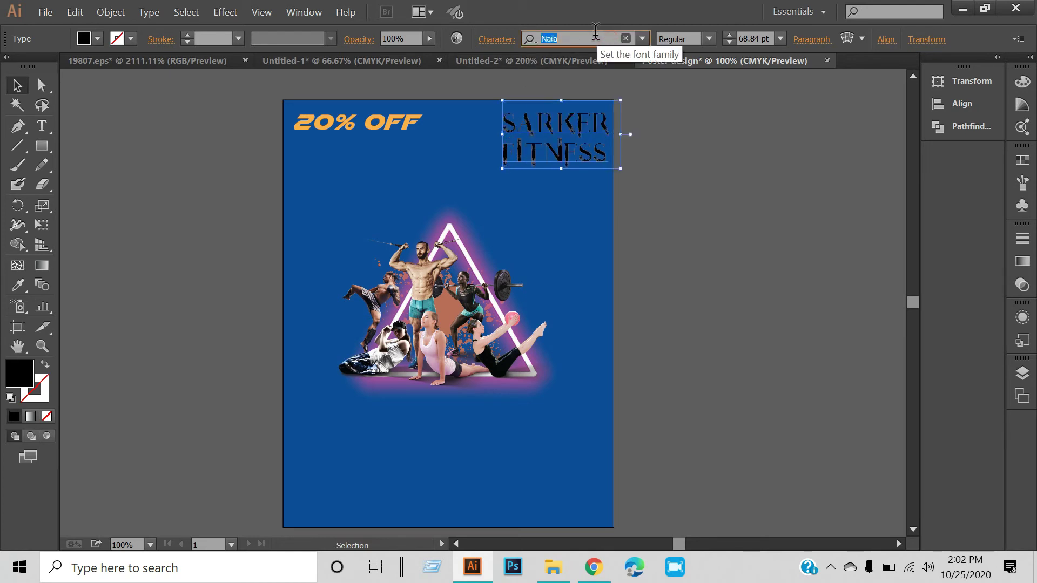
{"action": "key", "text": "Down"}
{"action": "key", "text": "Down"}
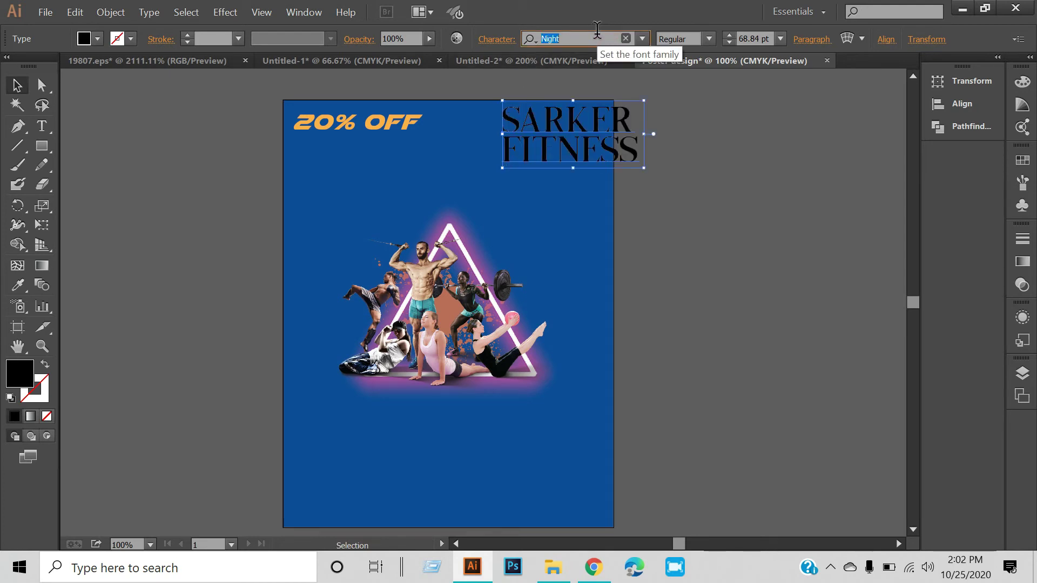
{"action": "key", "text": "Down"}
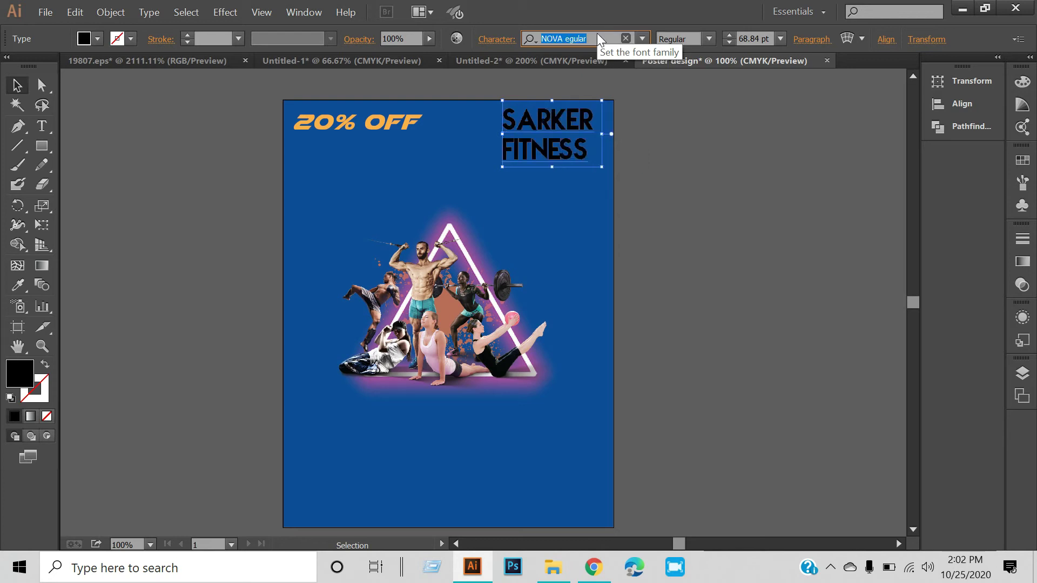
{"action": "key", "text": "Down"}
- Shrink SARKER FITNESS to 45.47 pt in the top-right corner and colour it orange
{"action": "left_click_drag", "start_coordinate": [585, 151], "coordinate": [551, 154]}
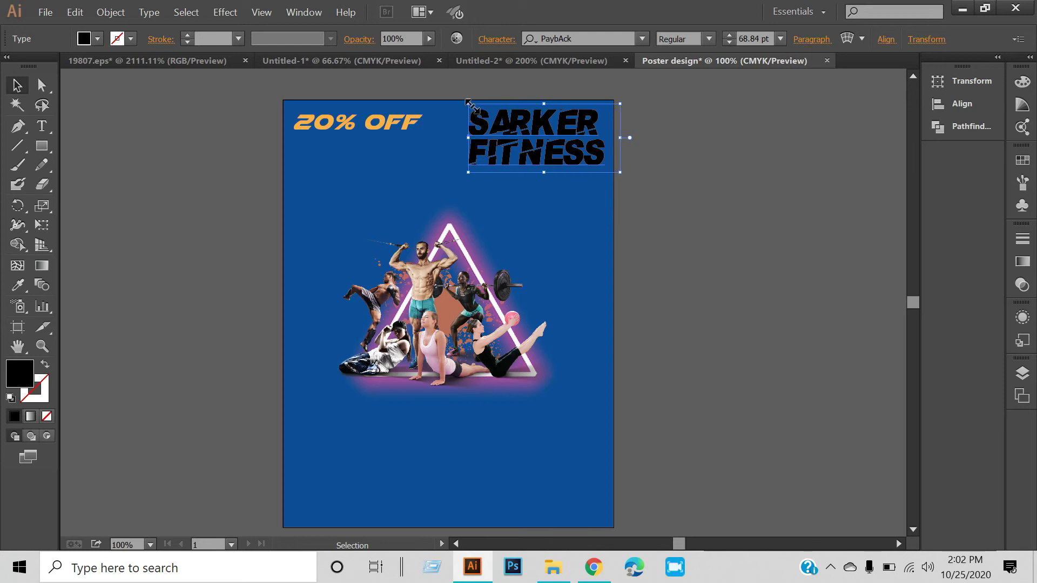
{"action": "left_click_drag", "start_coordinate": [468, 102], "coordinate": [512, 108]}
{"action": "left_click", "coordinate": [97, 38]}
{"action": "left_click", "coordinate": [17, 80]}
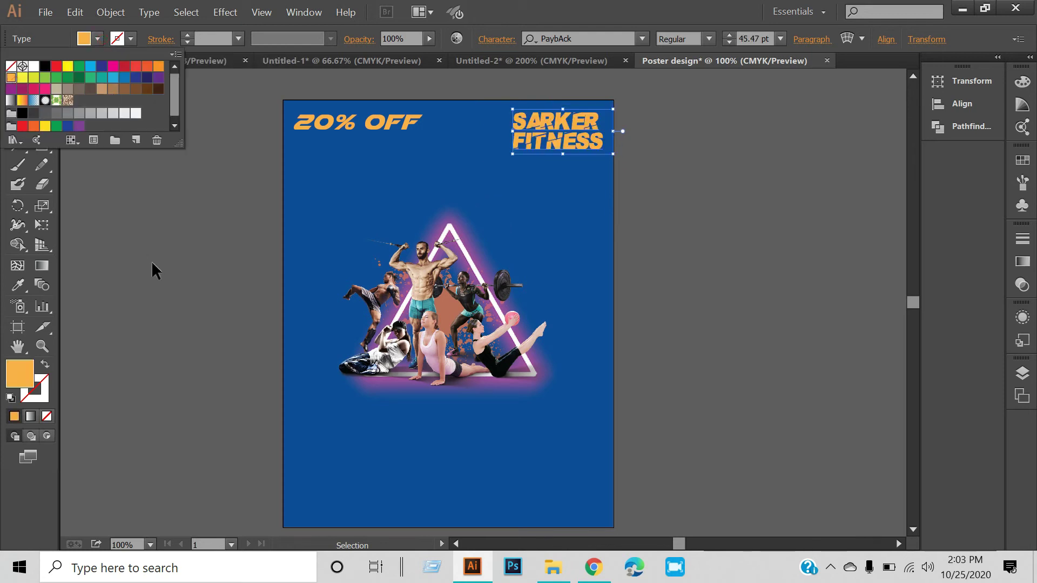
{"action": "left_click", "coordinate": [149, 224]}
{"action": "left_click", "coordinate": [196, 228]}
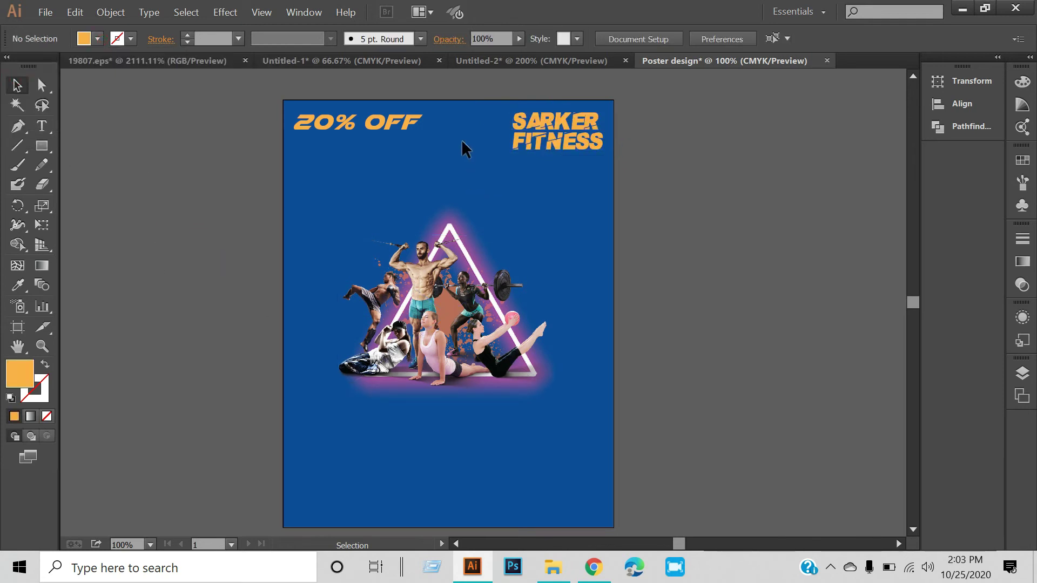
- Drag NOW OPEN from Untitled-2 onto the poster and enlarge it in the bottom-left corner
{"action": "left_click", "coordinate": [515, 63]}
{"action": "left_click_drag", "start_coordinate": [158, 218], "coordinate": [224, 265]}
{"action": "left_click_drag", "start_coordinate": [473, 146], "coordinate": [340, 461]}
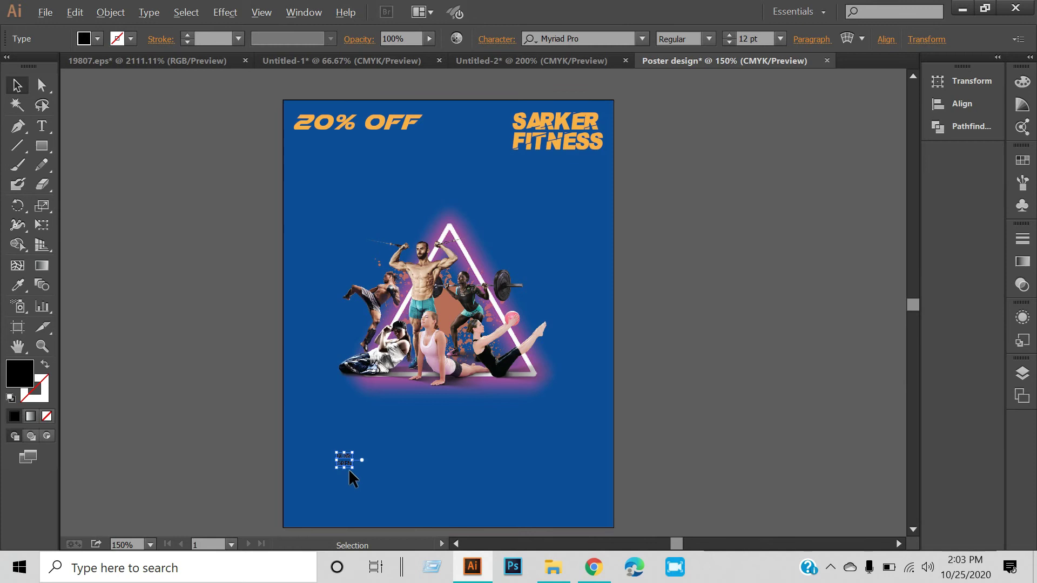
{"action": "scroll", "coordinate": [348, 469], "scroll_direction": "up", "scroll_amount": 1}
{"action": "left_click_drag", "start_coordinate": [370, 380], "coordinate": [481, 275]}
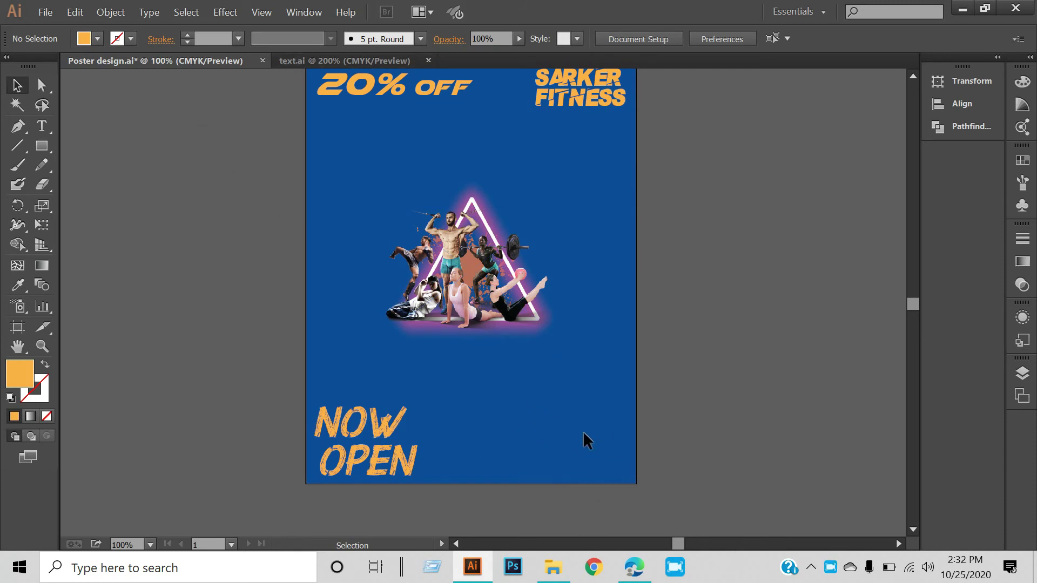
{"action": "left_click", "coordinate": [297, 58]}
- Place the orange hours, address and website block at the poster's bottom right, slightly enlarged
{"action": "left_click_drag", "start_coordinate": [460, 223], "coordinate": [635, 332]}
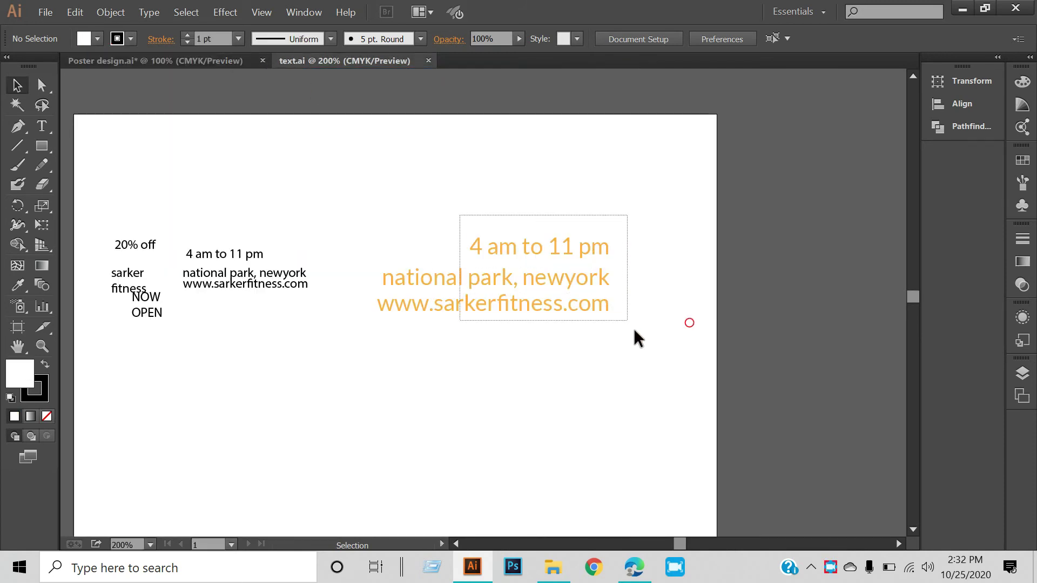
{"action": "mouse_move", "coordinate": [545, 269]}
{"action": "left_mouse_down"}
{"action": "mouse_move", "coordinate": [237, 75]}
{"action": "mouse_move", "coordinate": [590, 443]}
{"action": "left_mouse_up"}
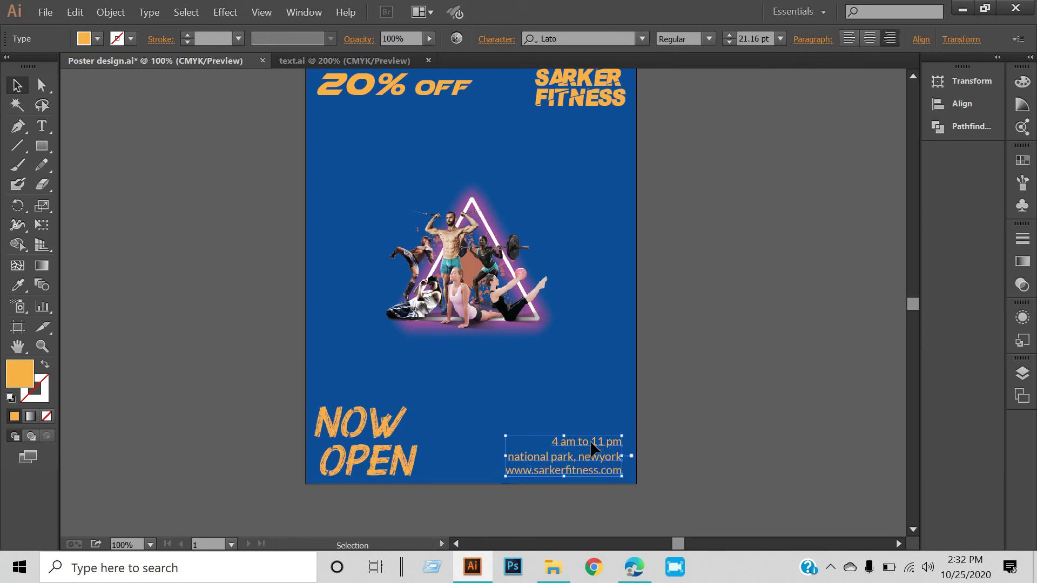
{"action": "left_click_drag", "start_coordinate": [506, 435], "coordinate": [495, 421]}
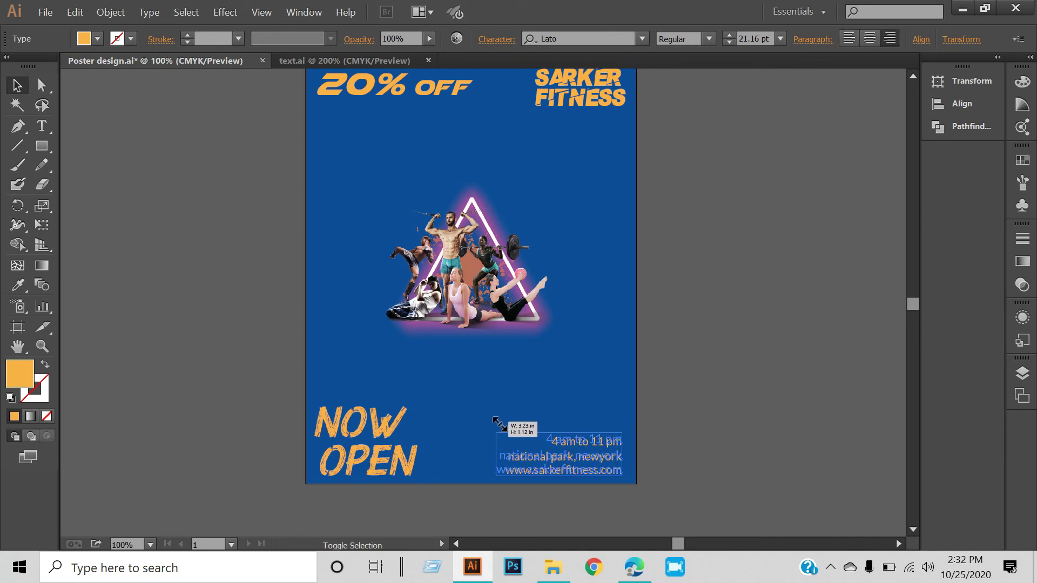
{"action": "left_click", "coordinate": [272, 304]}
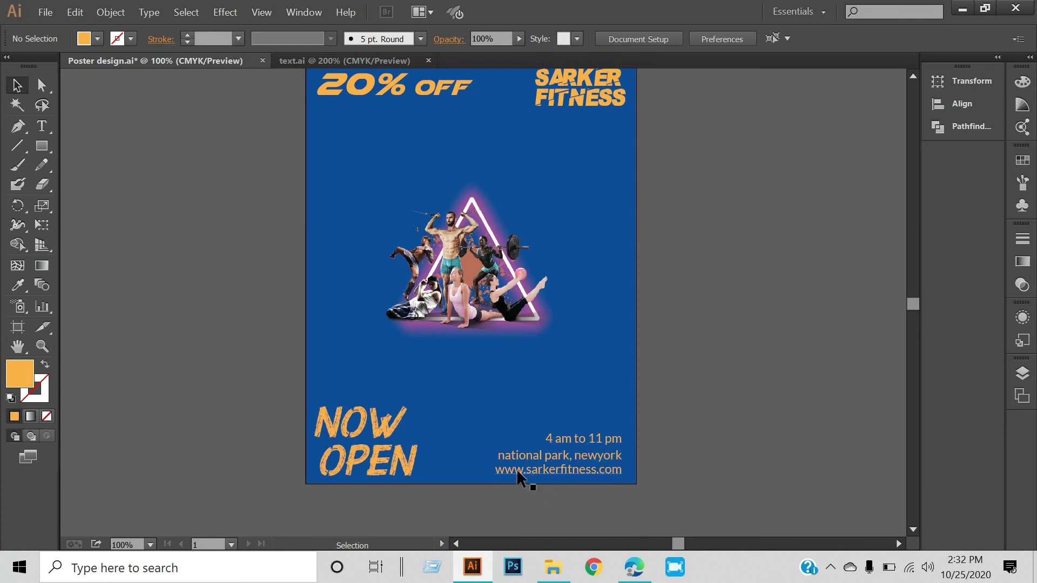
- Enlarge the people cutout and neon triangle group across the middle of the poster
{"action": "scroll", "coordinate": [235, 280], "scroll_direction": "down", "scroll_amount": 1, "text": "alt"}
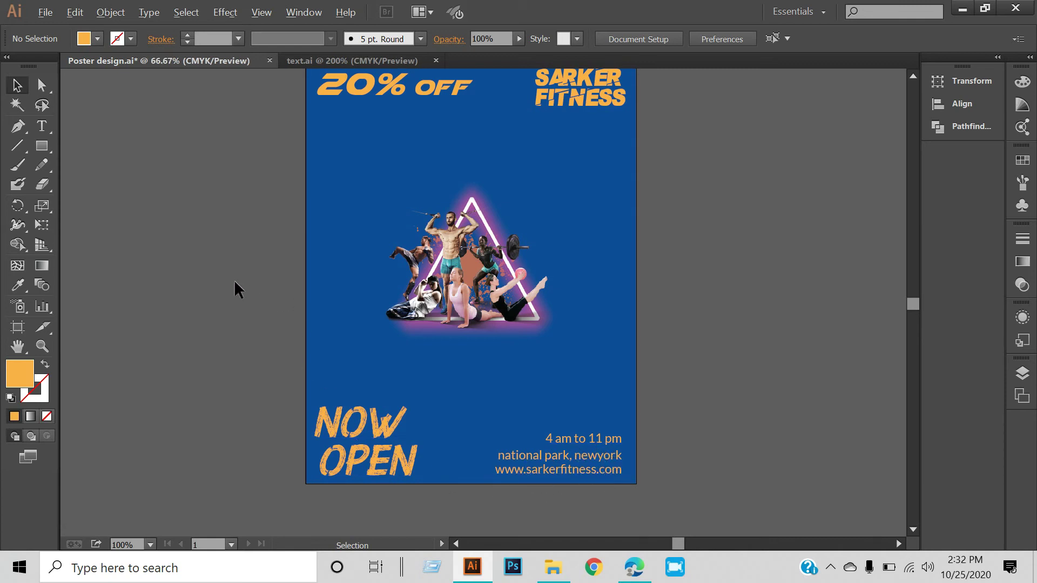
{"action": "scroll", "coordinate": [226, 251], "scroll_direction": "up", "scroll_amount": 1, "text": "alt"}
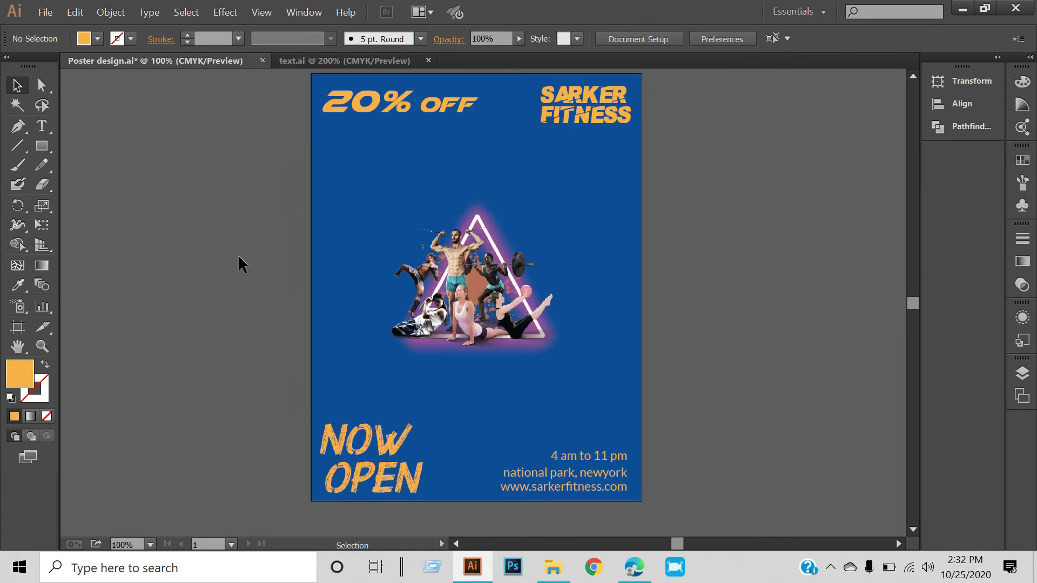
{"action": "scroll", "coordinate": [241, 254], "scroll_direction": "down", "scroll_amount": 1, "text": "alt"}
{"action": "scroll", "coordinate": [241, 255], "scroll_direction": "up", "scroll_amount": 1, "text": "alt"}
{"action": "left_click_drag", "start_coordinate": [279, 179], "coordinate": [691, 390]}
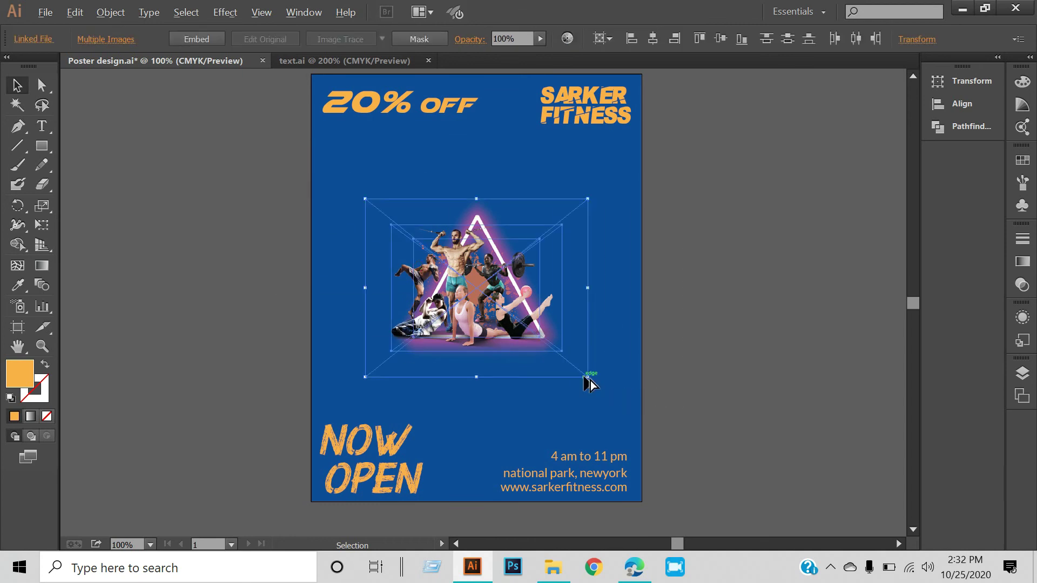
{"action": "left_click", "coordinate": [589, 375]}
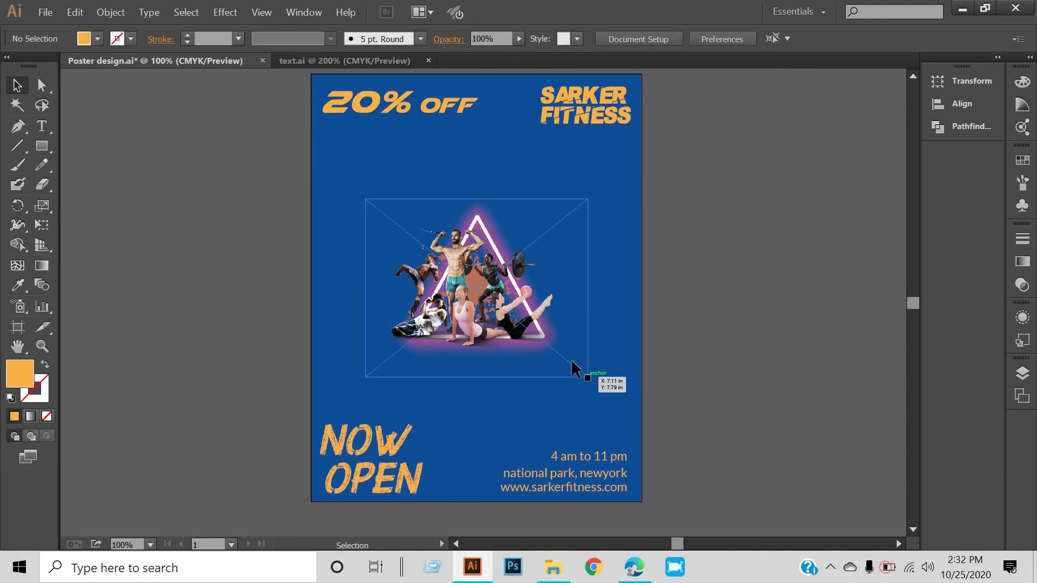
{"action": "left_click_drag", "start_coordinate": [250, 205], "coordinate": [628, 342]}
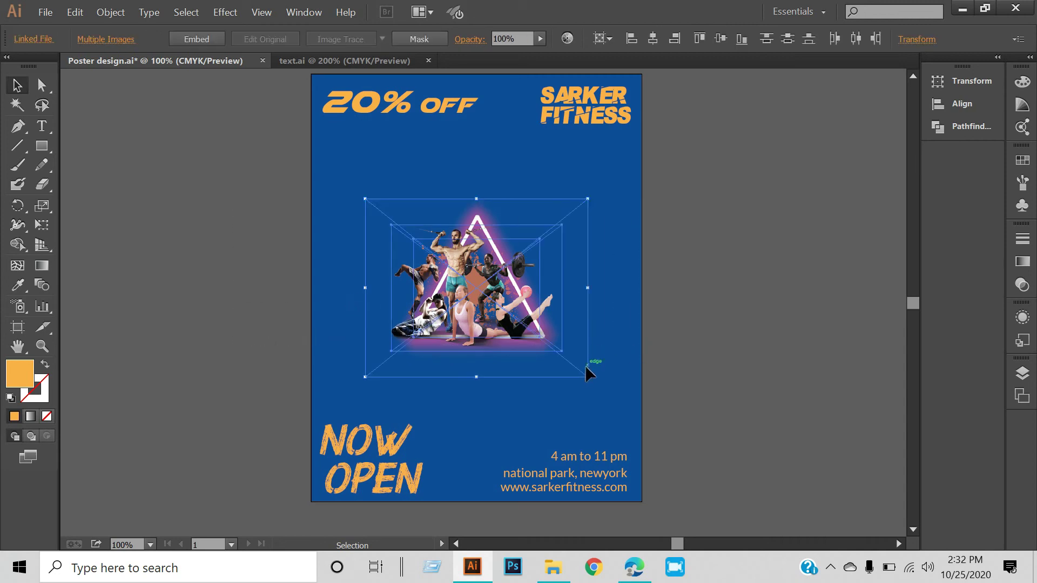
{"action": "left_click_drag", "start_coordinate": [587, 377], "coordinate": [688, 457]}
{"action": "left_click", "coordinate": [231, 315]}
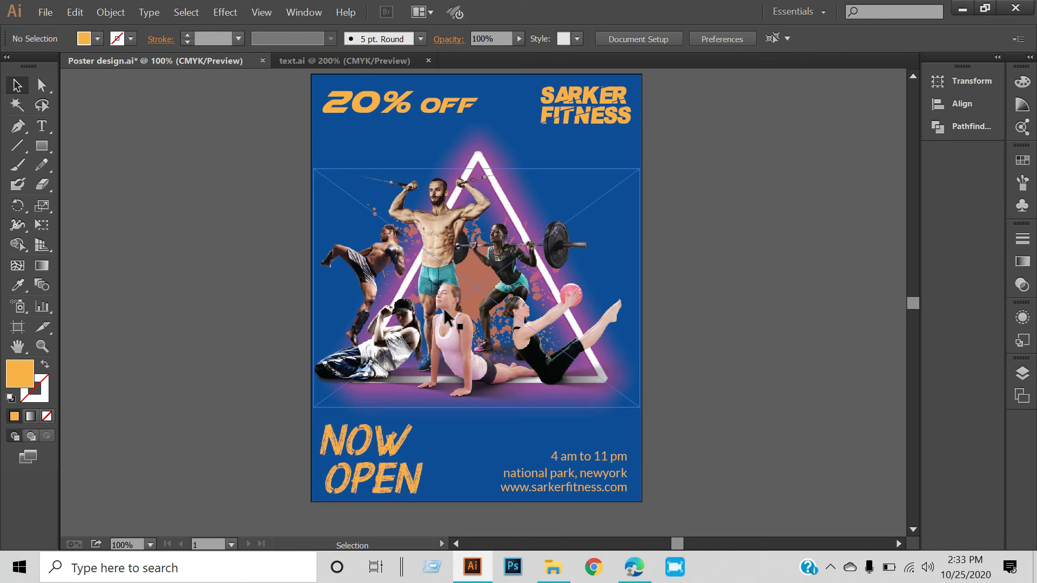
{"action": "left_click", "coordinate": [436, 233]}
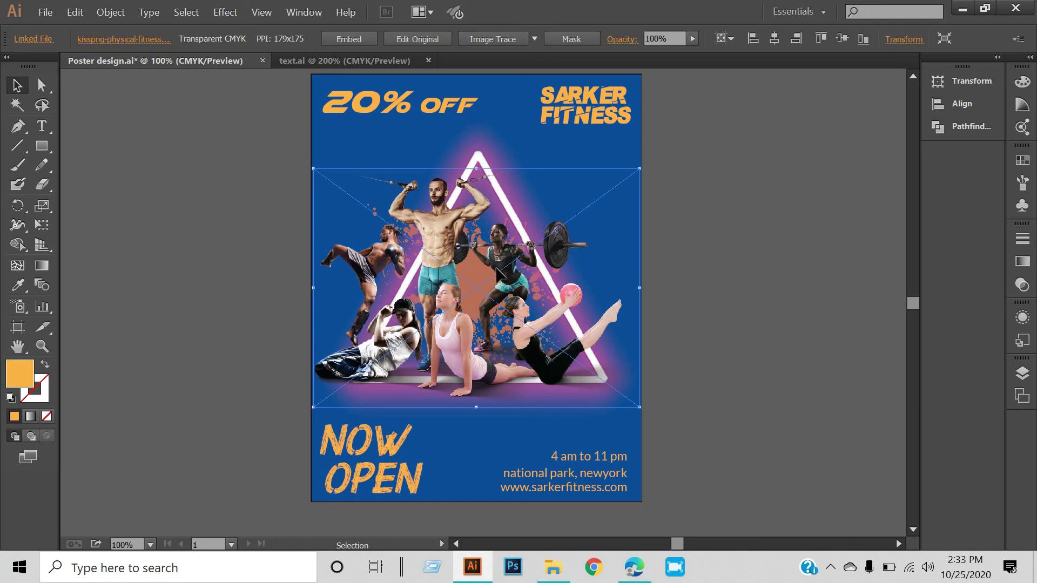
{"action": "left_click", "coordinate": [196, 224]}
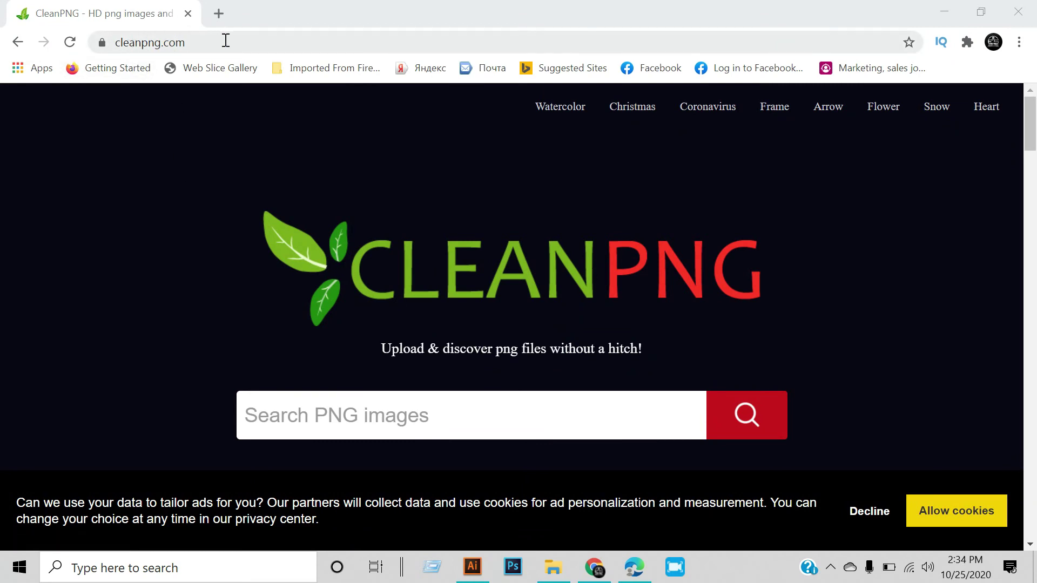
- Search CleanPNG for 'gym' and scroll through the image results
{"action": "left_click", "coordinate": [366, 416]}
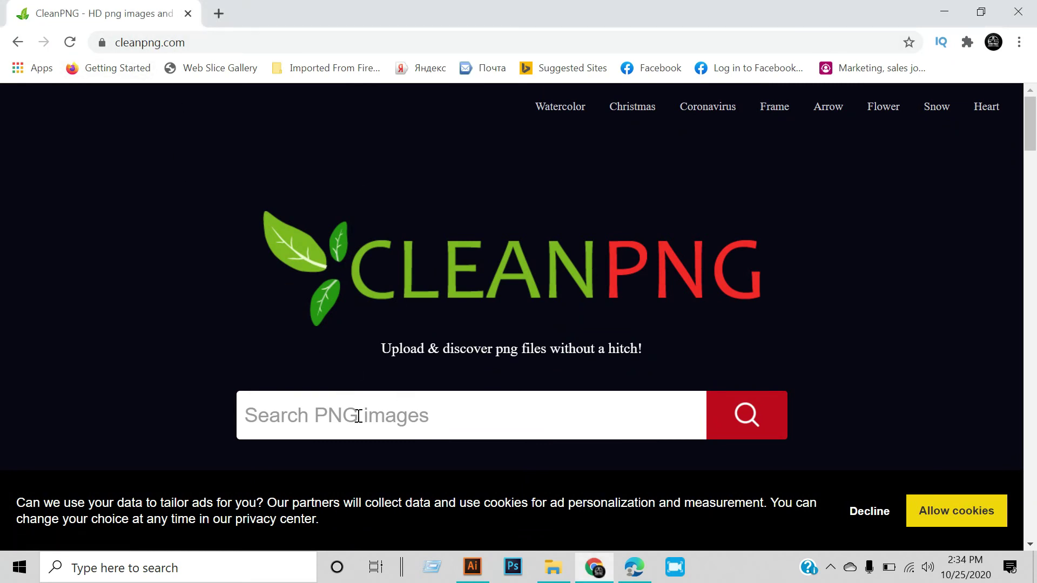
{"action": "left_click", "coordinate": [366, 419]}
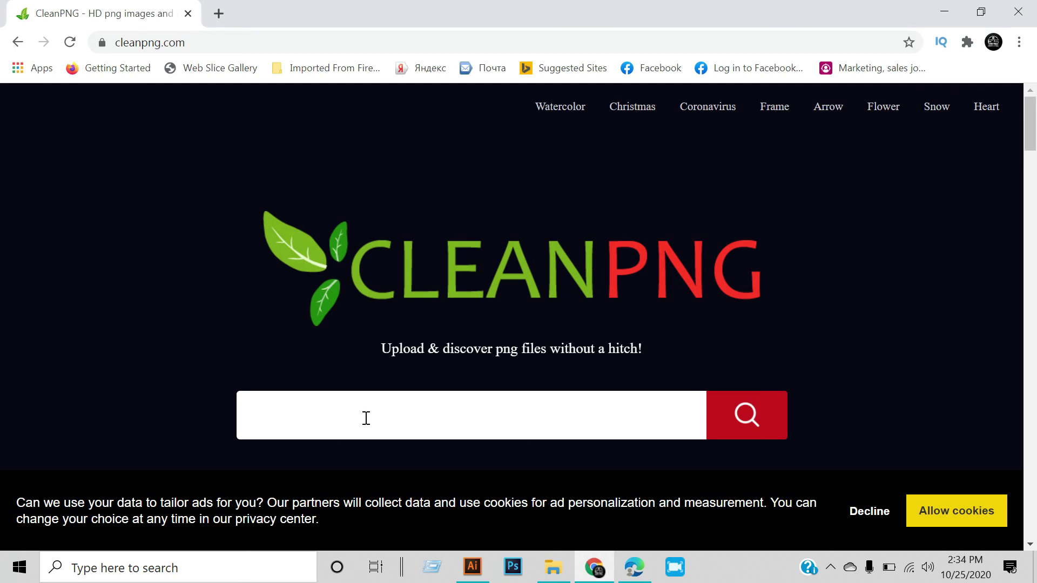
{"action": "type", "text": "gy"}
{"action": "type", "text": "m"}
{"action": "key", "text": "Return"}
{"action": "scroll", "coordinate": [533, 266], "scroll_direction": "down", "scroll_amount": 5}
{"action": "scroll", "coordinate": [711, 250], "scroll_direction": "down", "scroll_amount": 2}
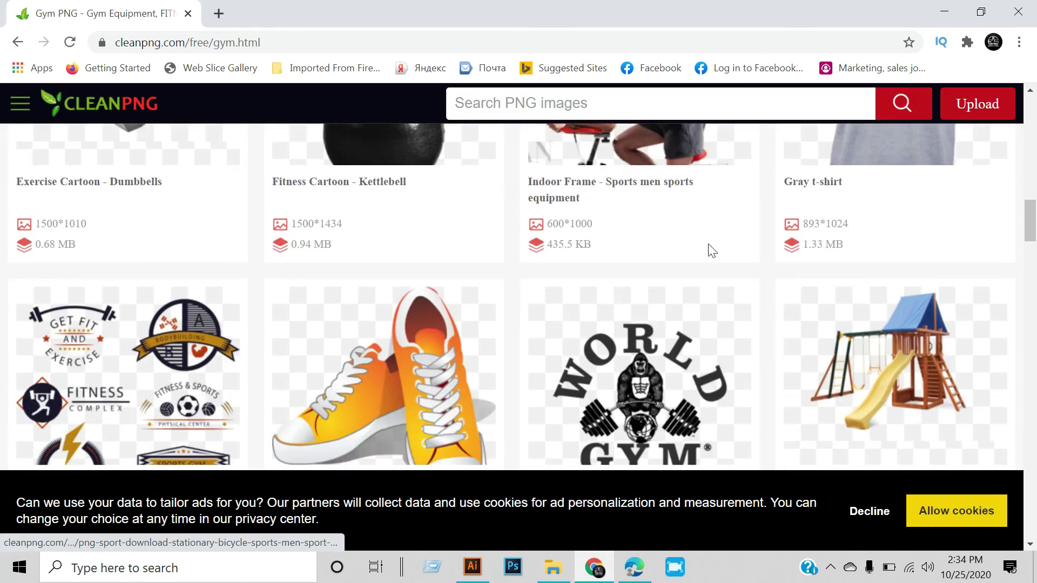
{"action": "scroll", "coordinate": [451, 301], "scroll_direction": "down", "scroll_amount": 6}
{"action": "scroll", "coordinate": [393, 313], "scroll_direction": "down", "scroll_amount": 4}
{"action": "scroll", "coordinate": [664, 268], "scroll_direction": "down", "scroll_amount": 2}
{"action": "scroll", "coordinate": [603, 278], "scroll_direction": "down", "scroll_amount": 5}
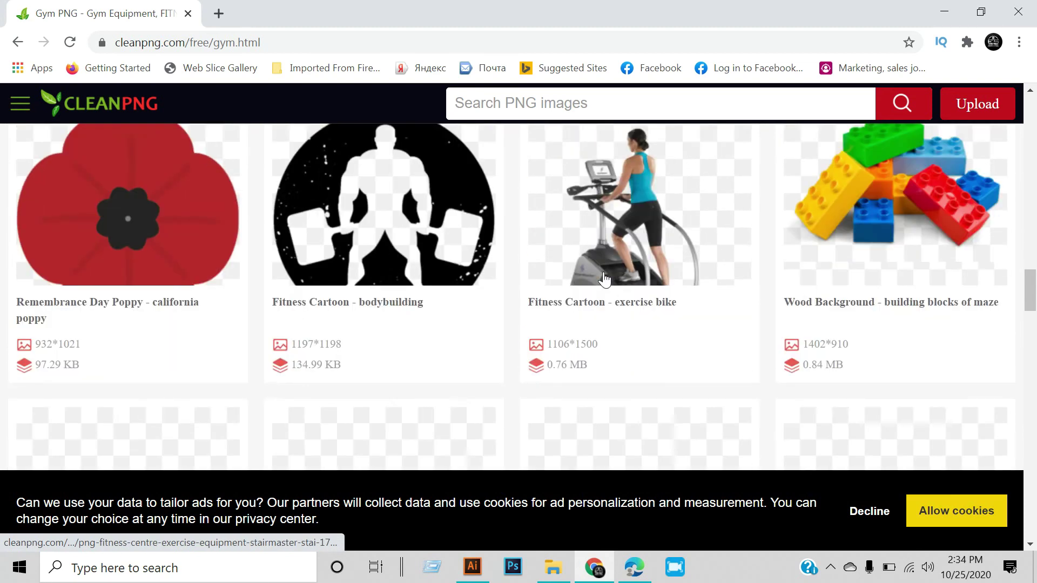
{"action": "scroll", "coordinate": [603, 278], "scroll_direction": "down", "scroll_amount": 5}
{"action": "scroll", "coordinate": [597, 278], "scroll_direction": "down", "scroll_amount": 3}
{"action": "scroll", "coordinate": [592, 278], "scroll_direction": "down", "scroll_amount": 5}
{"action": "scroll", "coordinate": [591, 273], "scroll_direction": "down", "scroll_amount": 4}
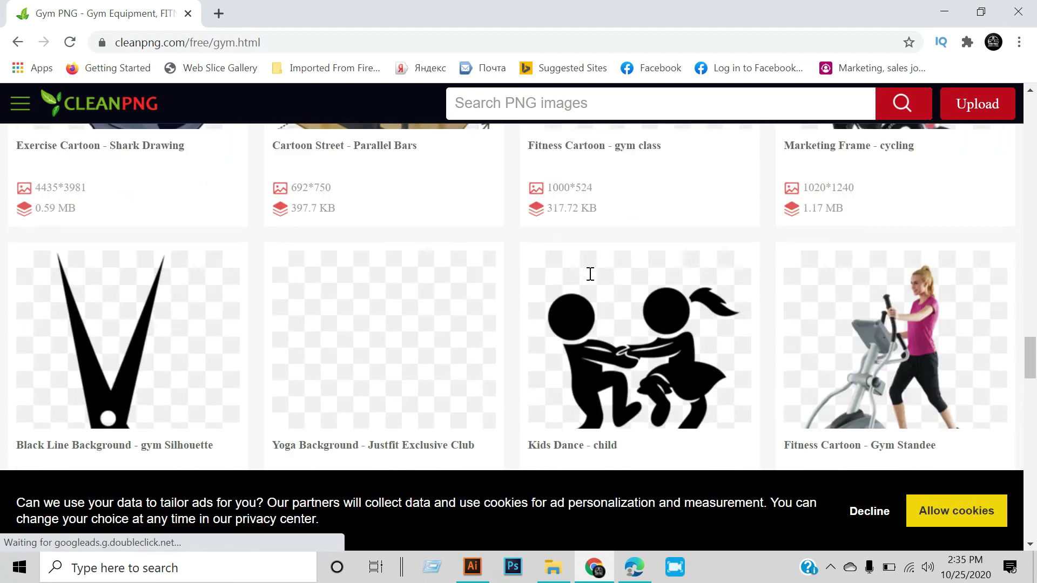
{"action": "scroll", "coordinate": [591, 273], "scroll_direction": "down", "scroll_amount": 4}
{"action": "scroll", "coordinate": [534, 292], "scroll_direction": "up", "scroll_amount": 3}
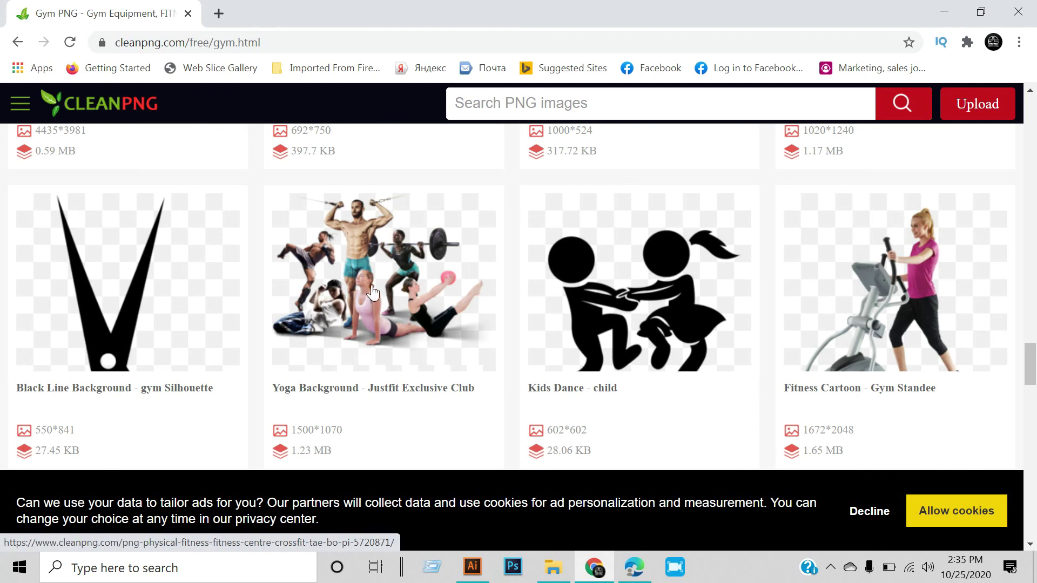
- Search CleanPNG for 'triangle', browse the results, then minimise Chrome
{"action": "left_click", "coordinate": [479, 108]}
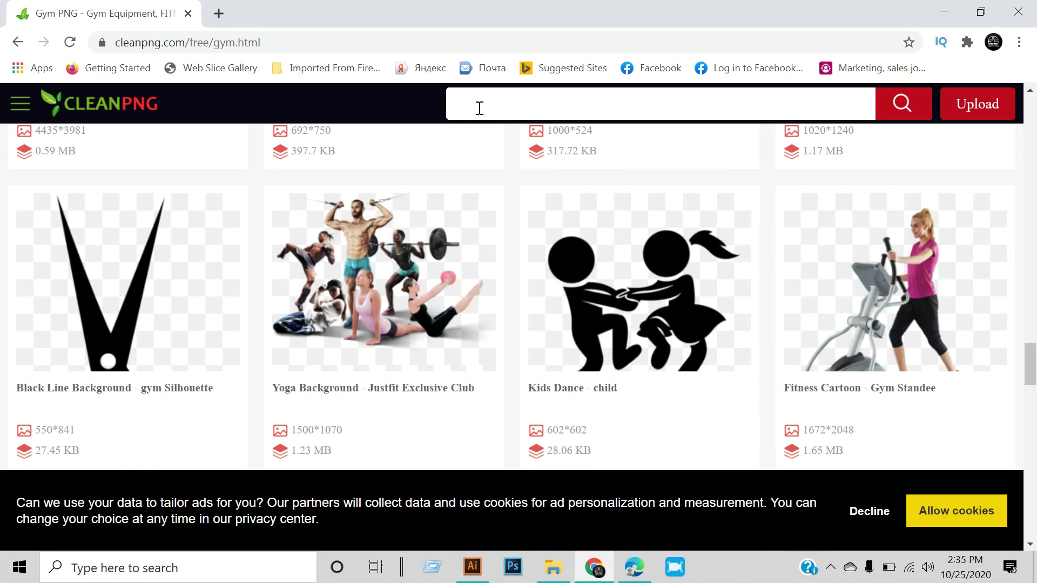
{"action": "type", "text": "triangle"}
{"action": "key", "text": "Return"}
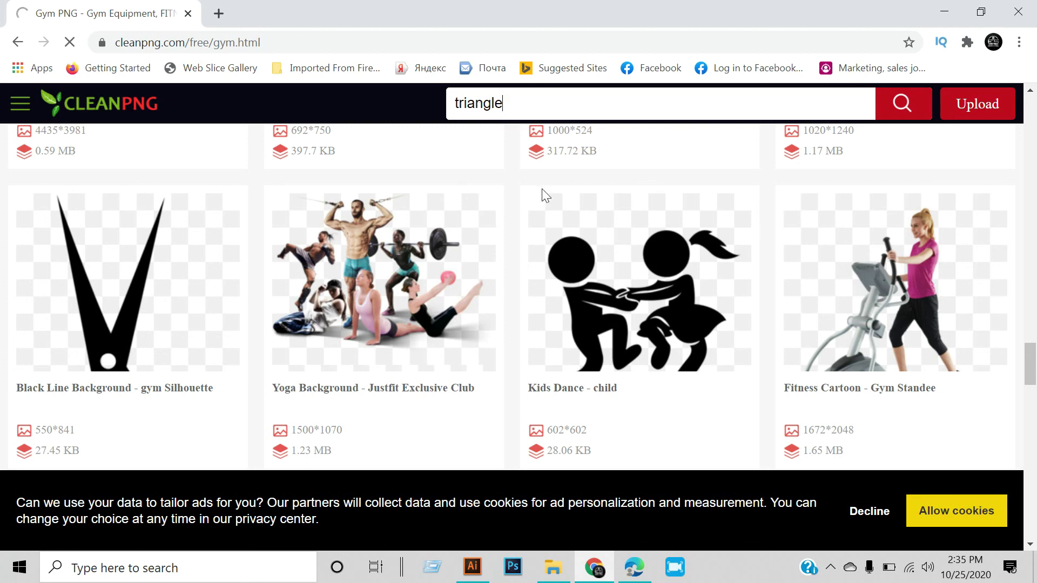
{"action": "scroll", "coordinate": [435, 308], "scroll_direction": "down", "scroll_amount": 2}
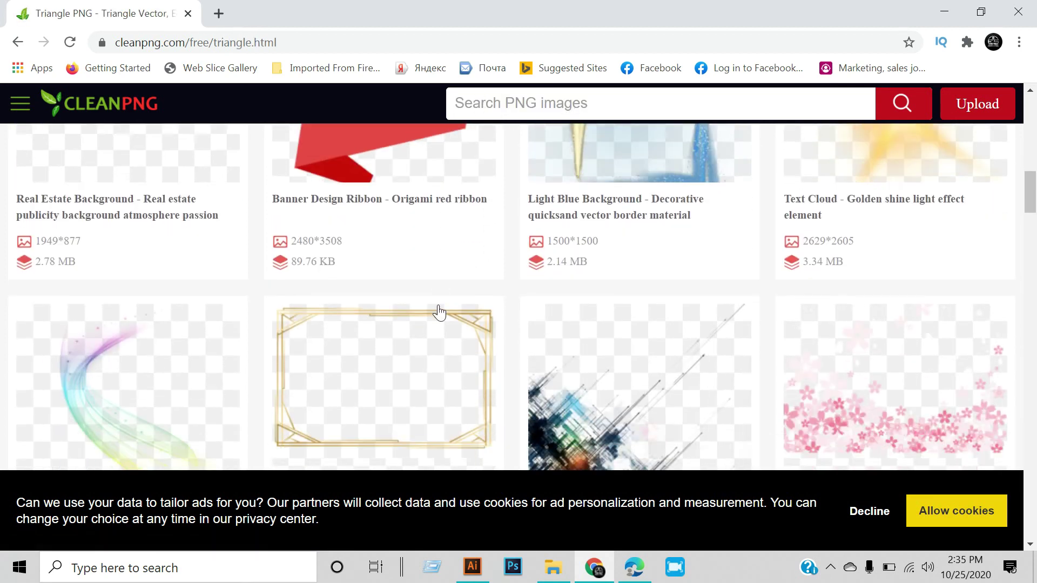
{"action": "scroll", "coordinate": [412, 305], "scroll_direction": "down", "scroll_amount": 5}
{"action": "scroll", "coordinate": [416, 305], "scroll_direction": "down", "scroll_amount": 3}
{"action": "scroll", "coordinate": [415, 307], "scroll_direction": "down", "scroll_amount": 3}
{"action": "scroll", "coordinate": [418, 310], "scroll_direction": "down", "scroll_amount": 4}
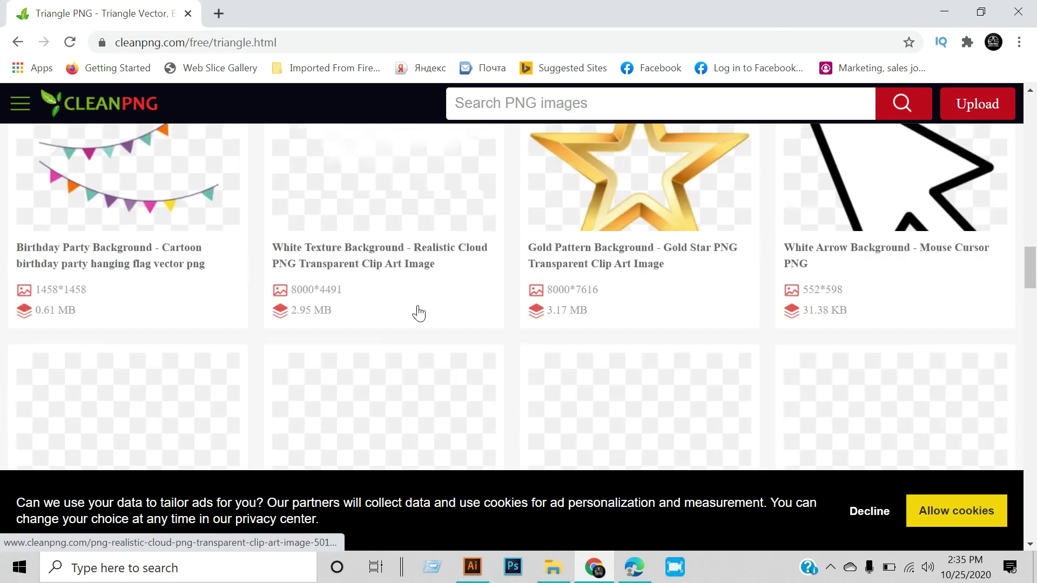
{"action": "scroll", "coordinate": [419, 311], "scroll_direction": "down", "scroll_amount": 4}
{"action": "scroll", "coordinate": [421, 313], "scroll_direction": "down", "scroll_amount": 3}
{"action": "scroll", "coordinate": [423, 312], "scroll_direction": "down", "scroll_amount": 4}
{"action": "scroll", "coordinate": [424, 309], "scroll_direction": "down", "scroll_amount": 3}
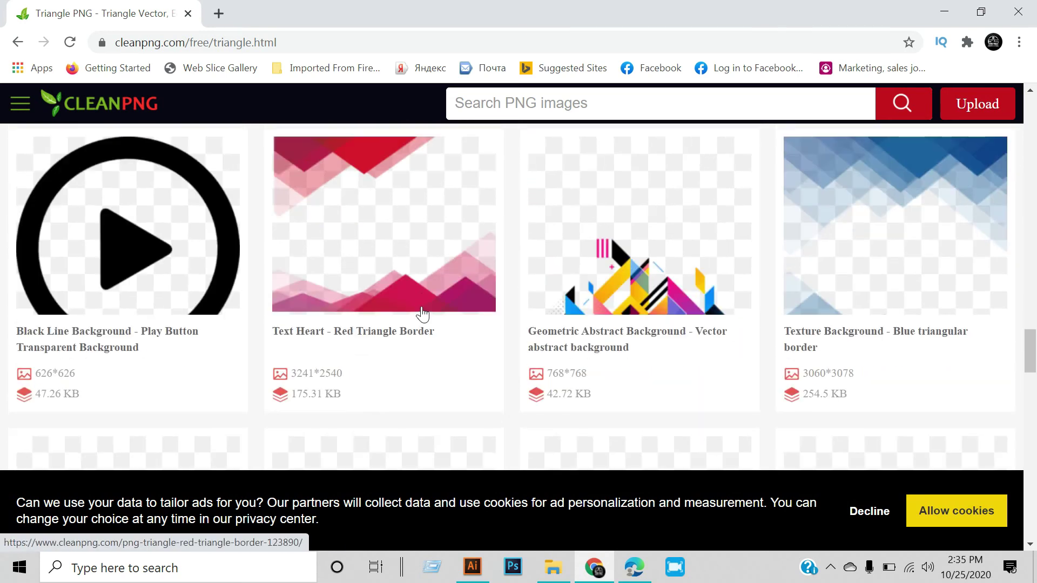
{"action": "scroll", "coordinate": [422, 313], "scroll_direction": "down", "scroll_amount": 4}
{"action": "scroll", "coordinate": [424, 312], "scroll_direction": "down", "scroll_amount": 4}
{"action": "scroll", "coordinate": [430, 311], "scroll_direction": "down", "scroll_amount": 2}
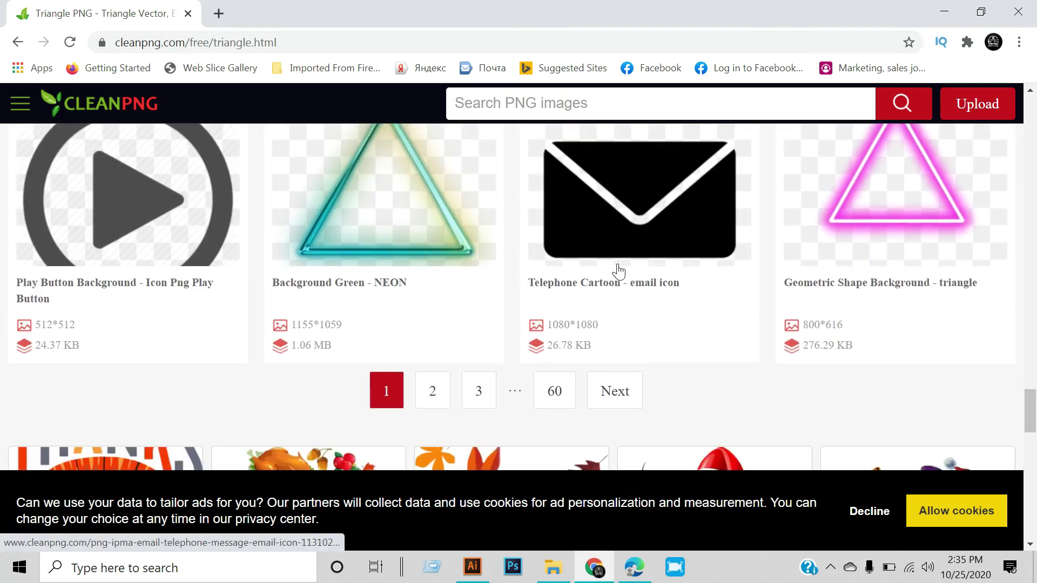
{"action": "scroll", "coordinate": [621, 271], "scroll_direction": "up", "scroll_amount": 1}
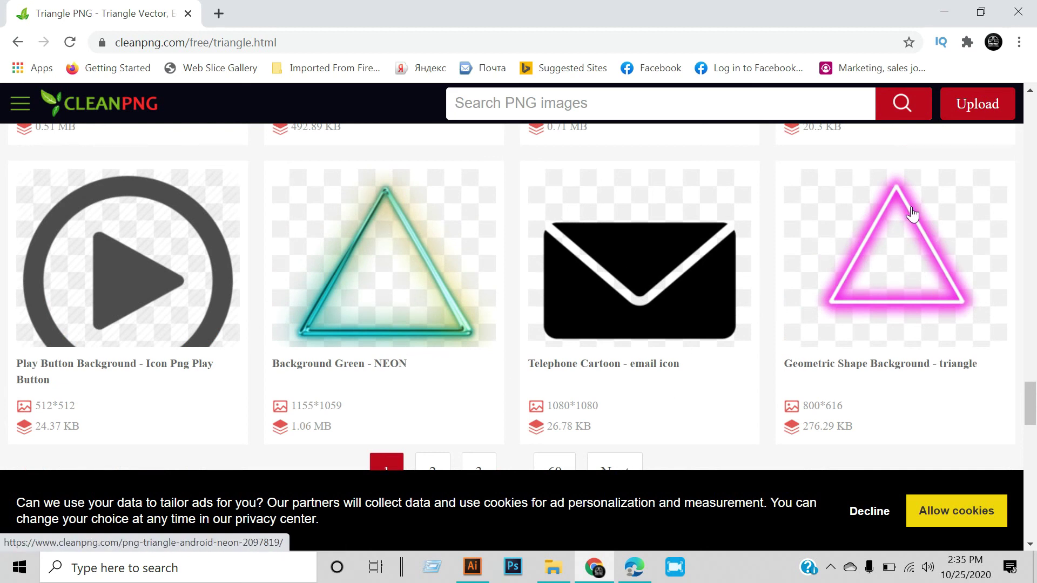
{"action": "scroll", "coordinate": [185, 290], "scroll_direction": "up", "scroll_amount": 4}
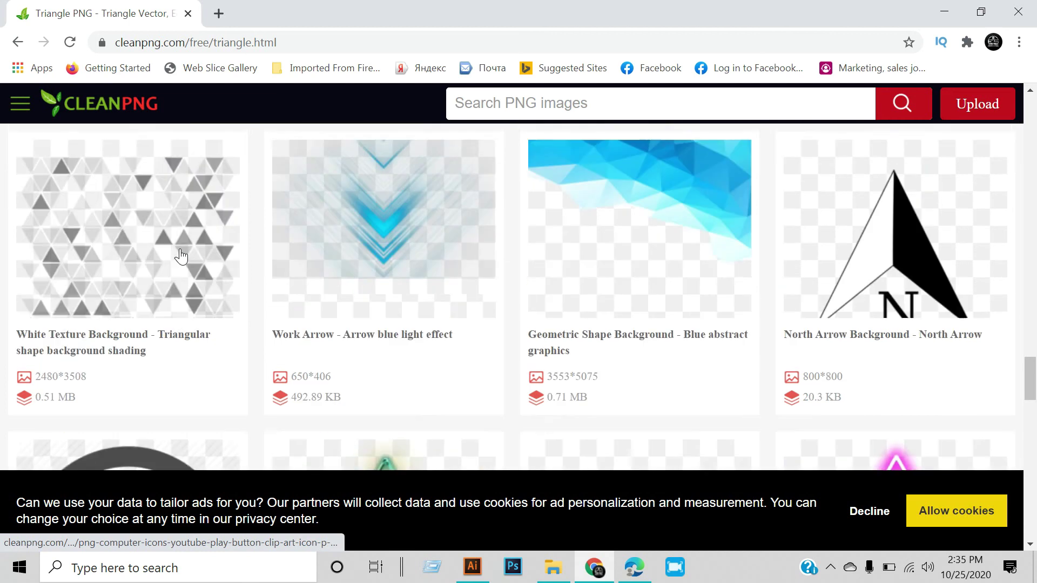
{"action": "left_click", "coordinate": [943, 12]}
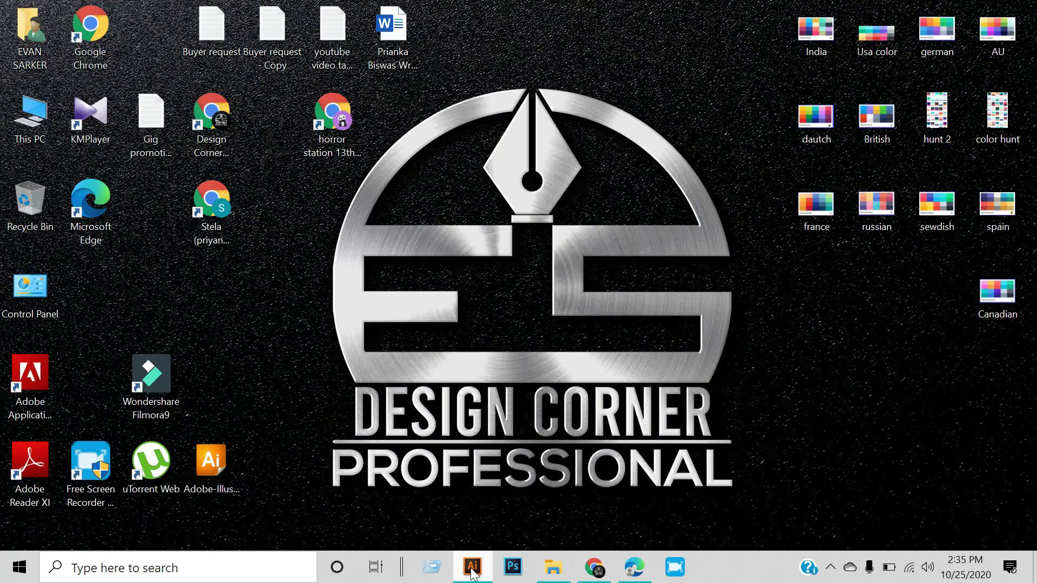
- Restore the Poster design.ai window from the Illustrator taskbar icon
{"action": "left_click", "coordinate": [472, 567]}
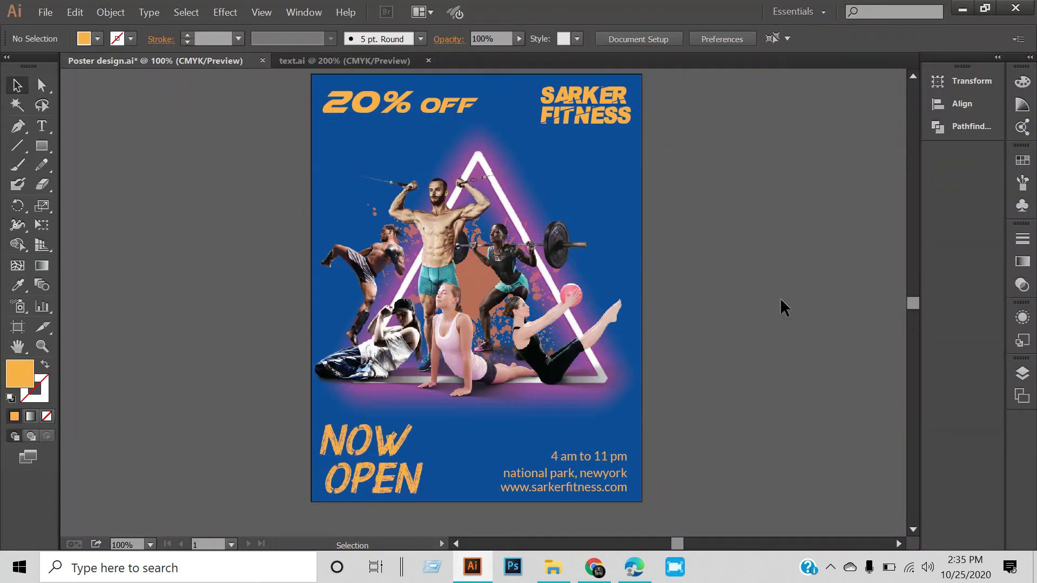
{"action": "scroll", "coordinate": [780, 298], "scroll_direction": "up", "scroll_amount": 1}
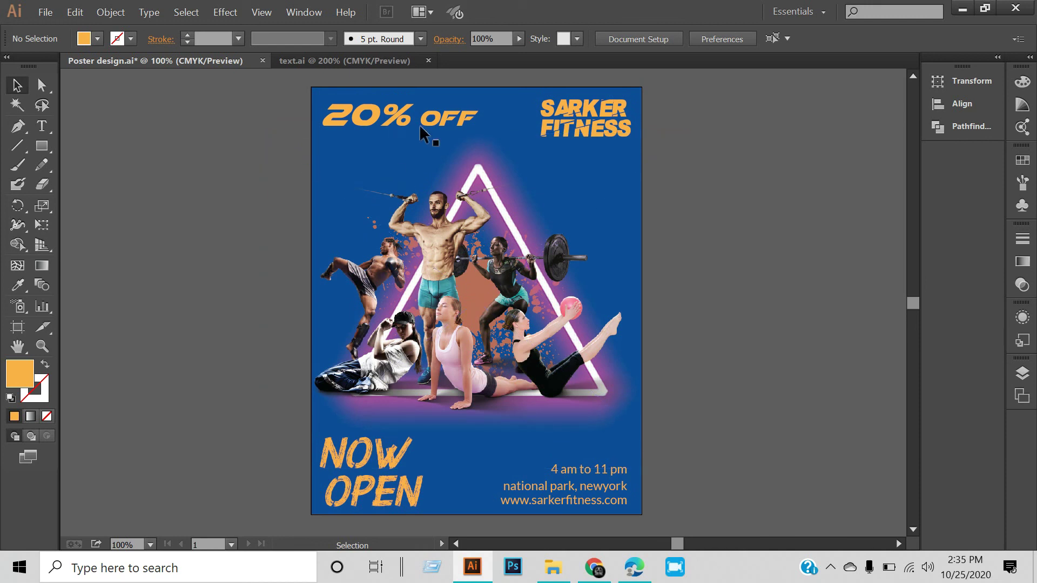